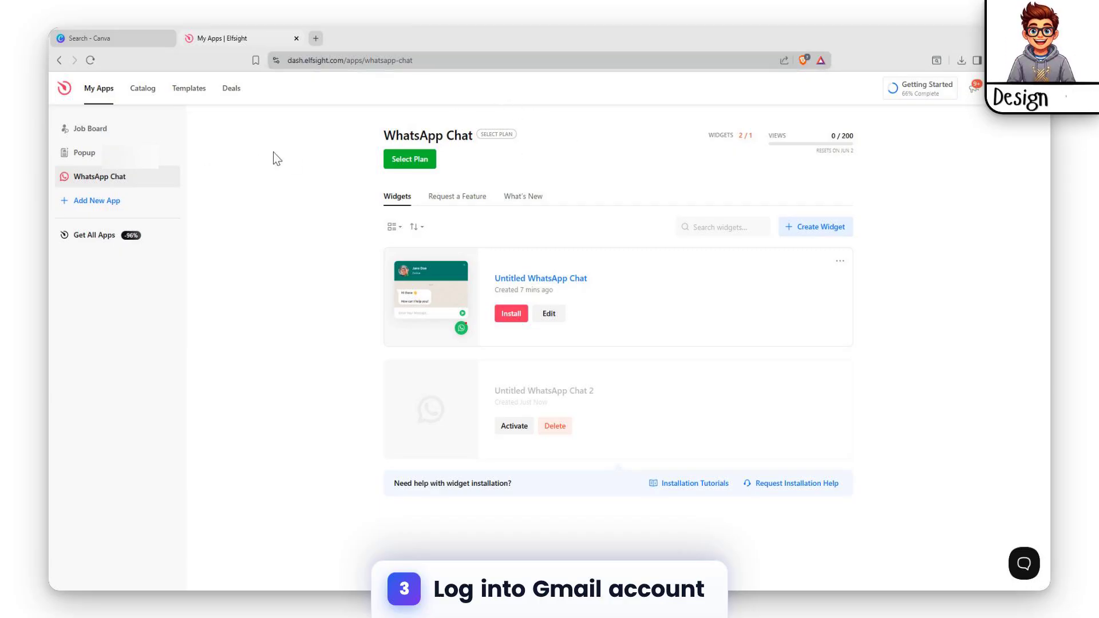
{"action": "left_click", "coordinate": [1026, 88]}
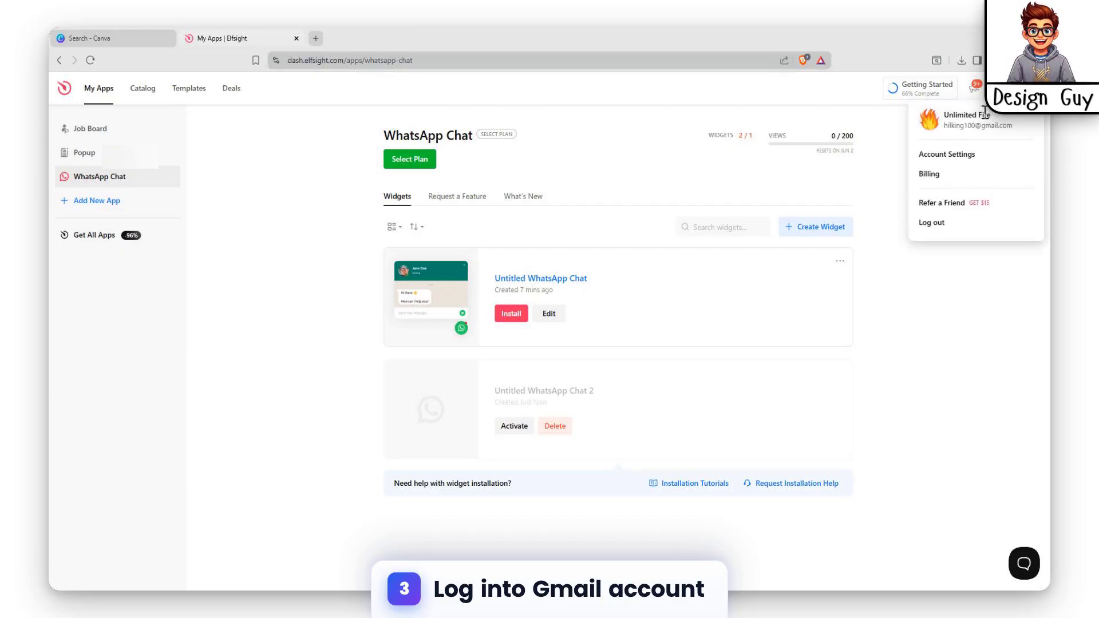
{"action": "left_click", "coordinate": [878, 117]}
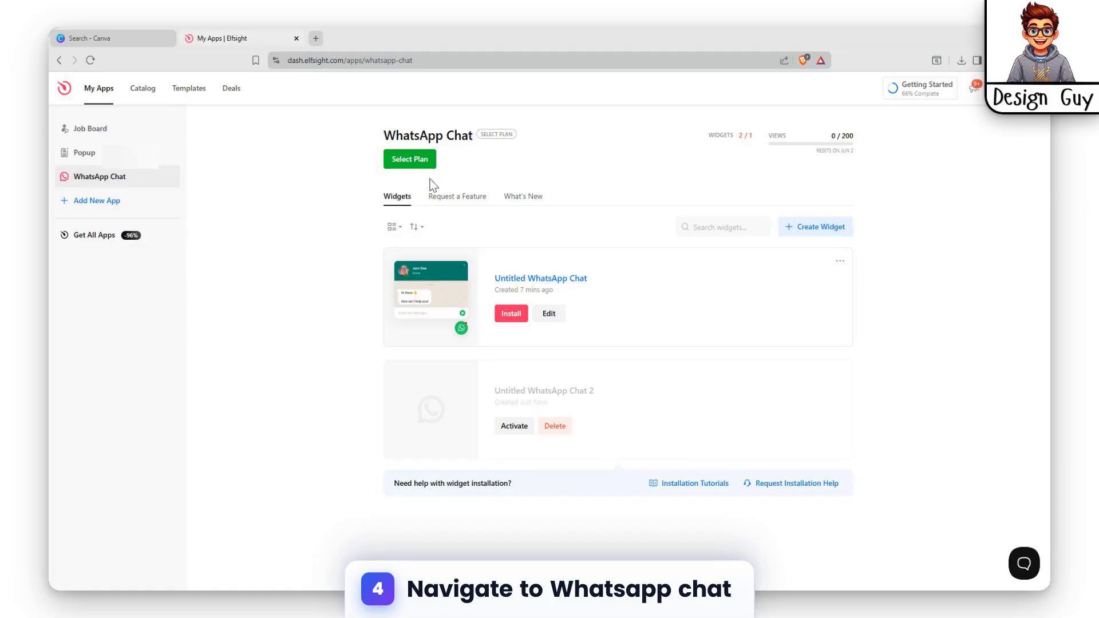
- Find the WhatsApp Chat app in the Elfsight apps catalog and start a new widget from it
{"action": "left_click", "coordinate": [144, 90]}
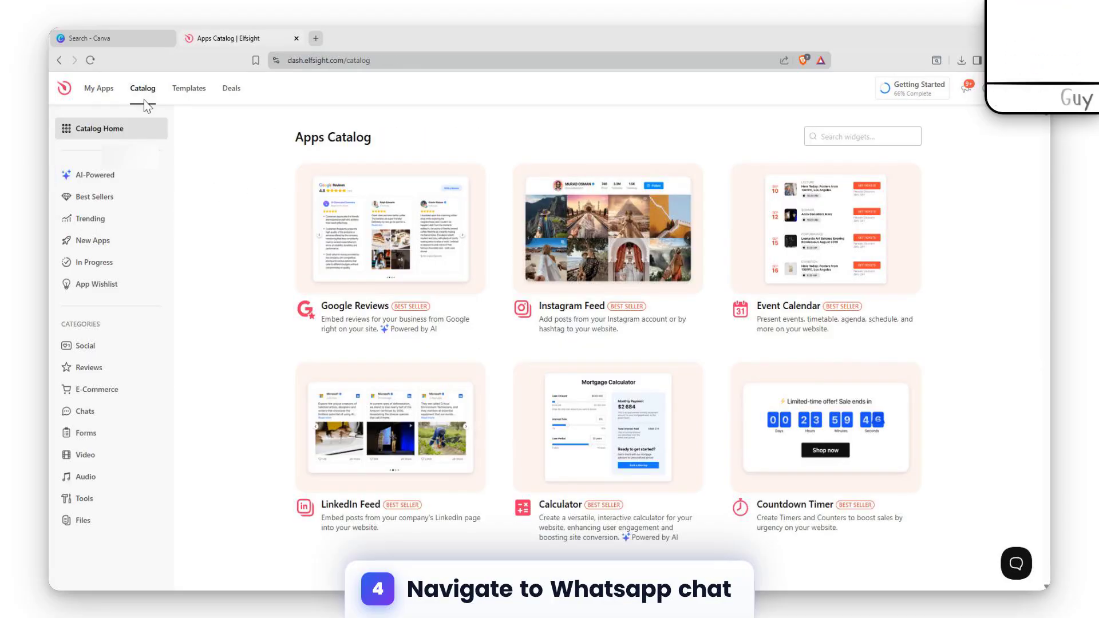
{"action": "scroll", "coordinate": [652, 320], "scroll_direction": "down", "scroll_amount": 5}
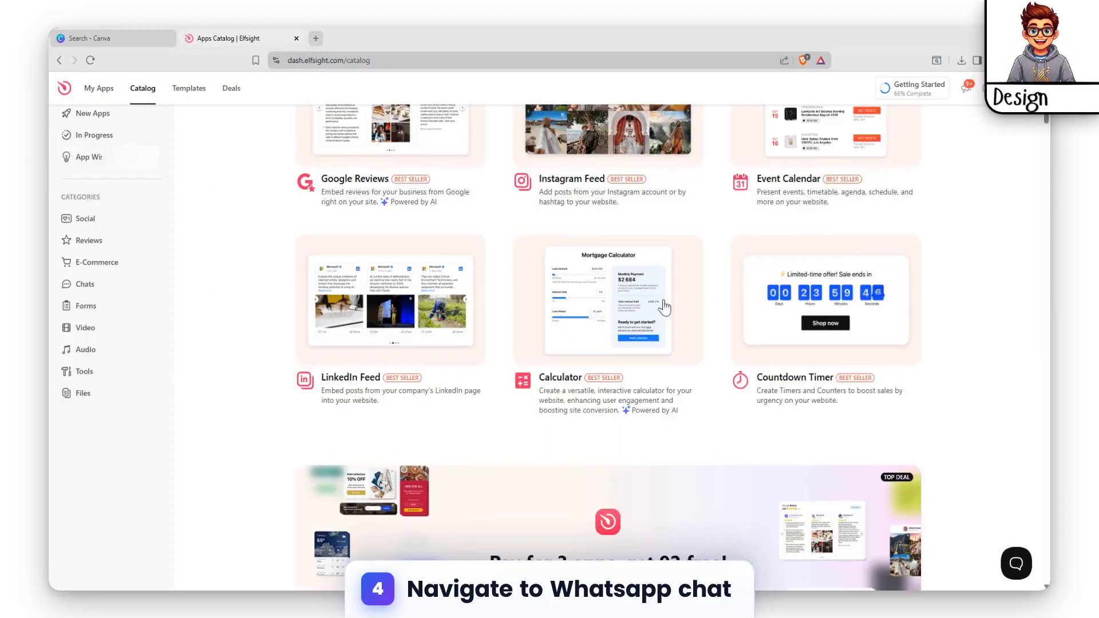
{"action": "scroll", "coordinate": [646, 321], "scroll_direction": "down", "scroll_amount": 7}
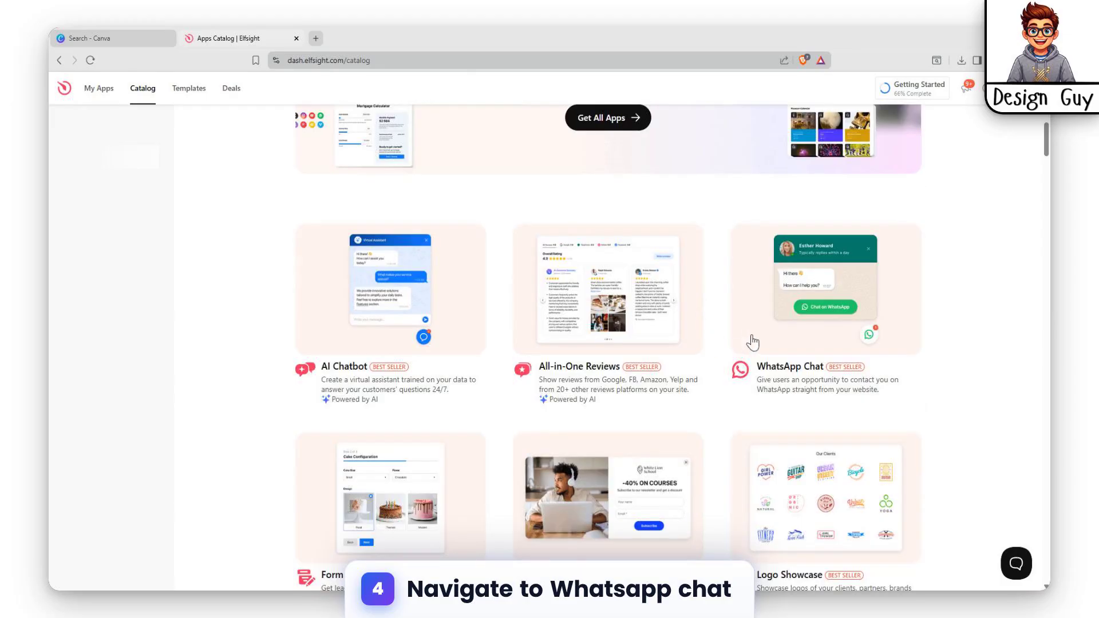
{"action": "left_click", "coordinate": [788, 369]}
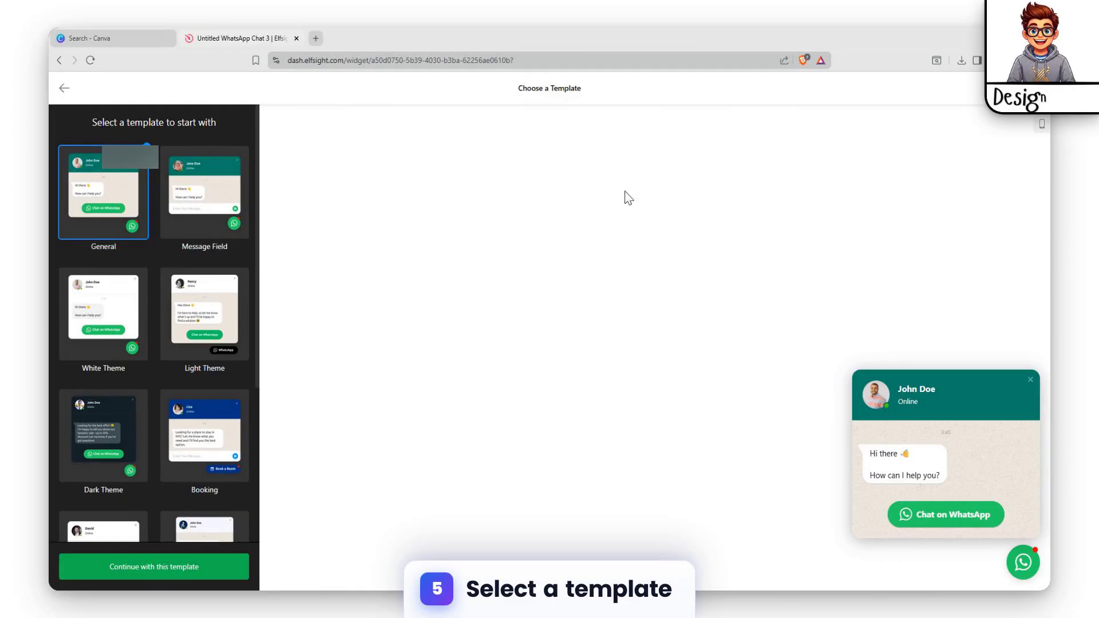
- Browse the WhatsApp Chat starting templates and preview the Message Field template
{"action": "scroll", "coordinate": [152, 368], "scroll_direction": "down", "scroll_amount": 2}
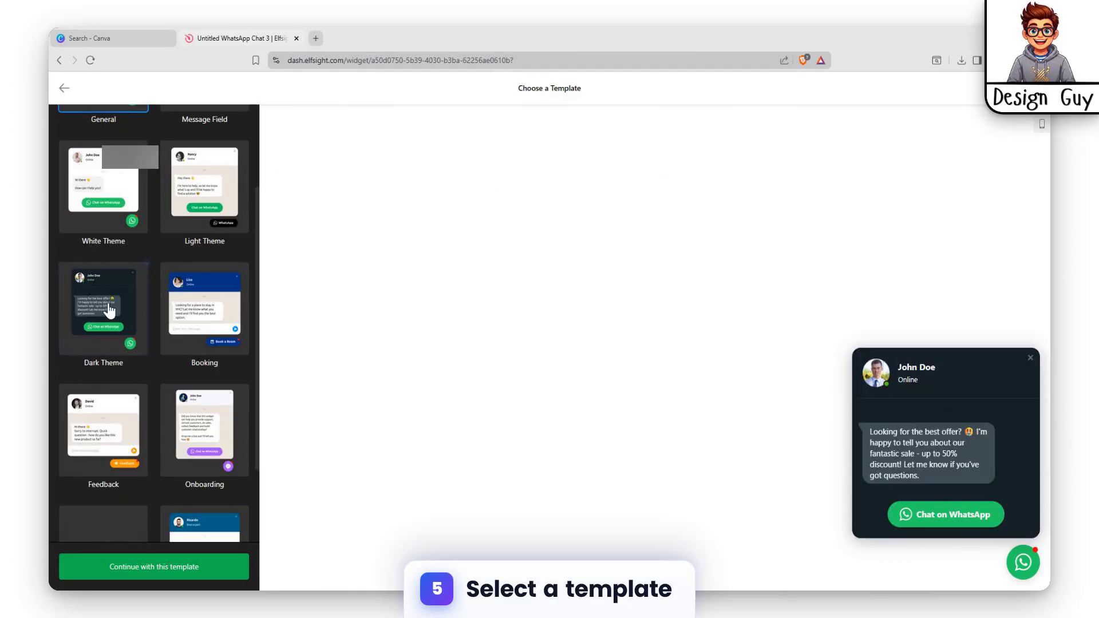
{"action": "scroll", "coordinate": [209, 435], "scroll_direction": "down", "scroll_amount": 2}
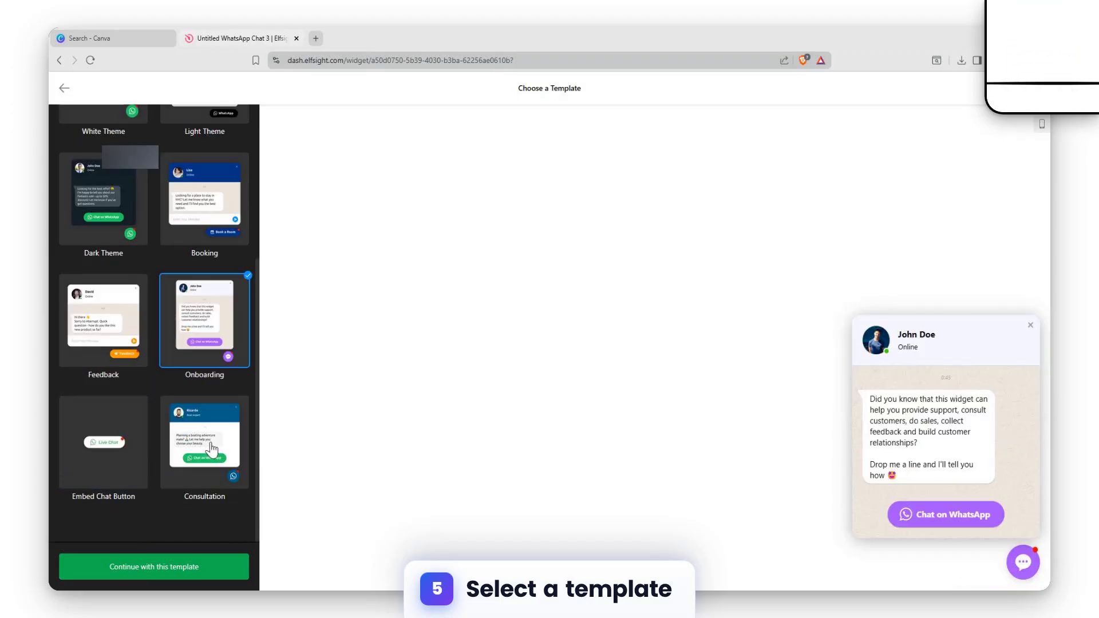
{"action": "scroll", "coordinate": [206, 391], "scroll_direction": "up", "scroll_amount": 4}
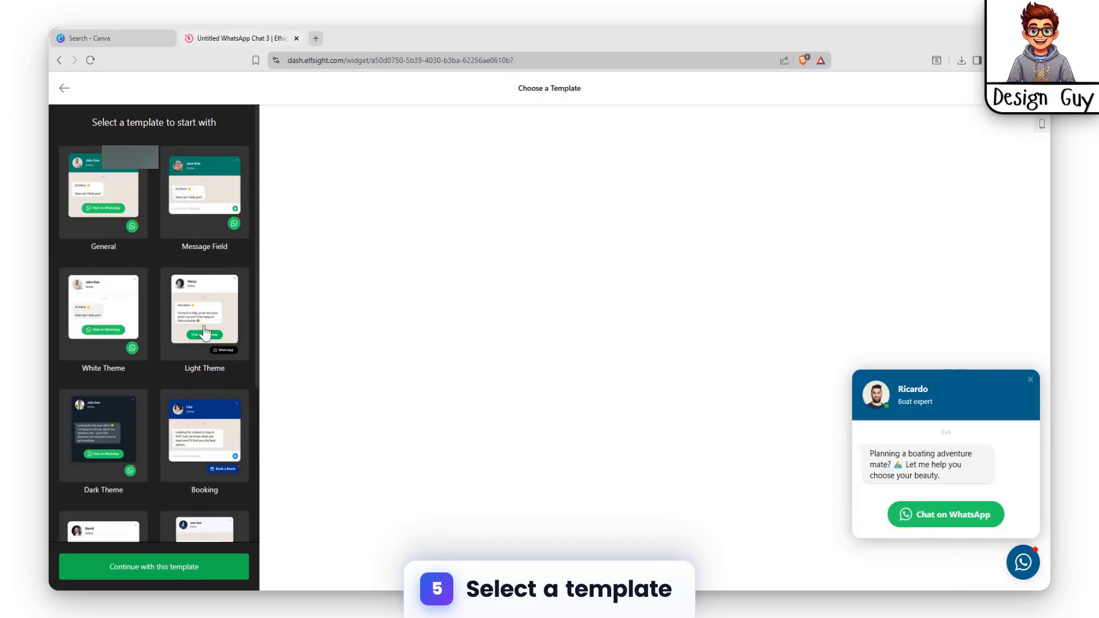
{"action": "left_click", "coordinate": [203, 179]}
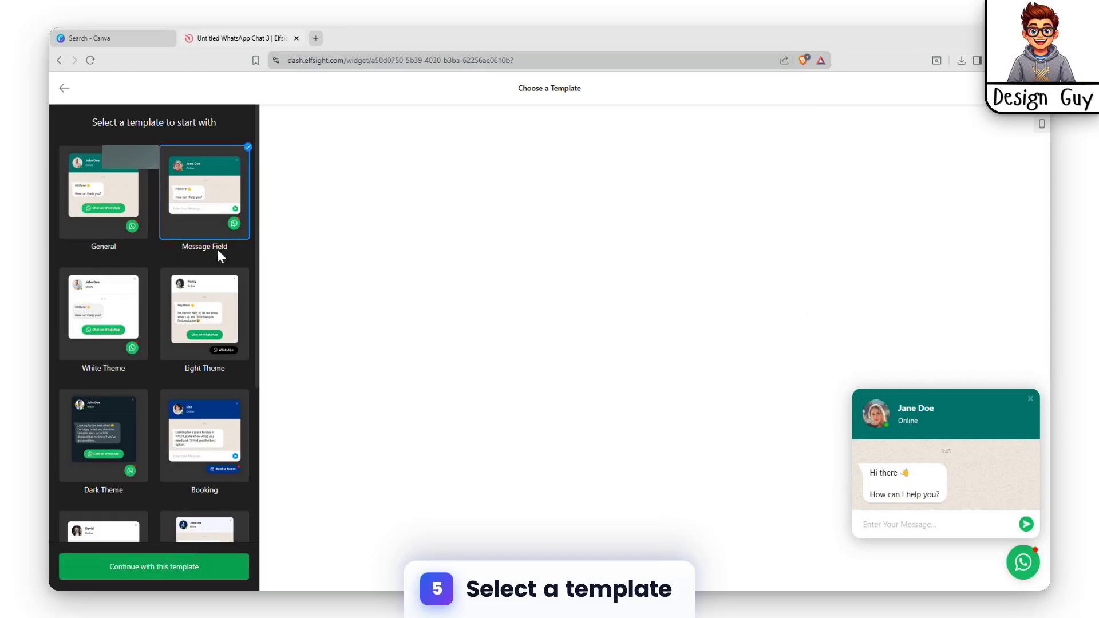
{"action": "left_click", "coordinate": [207, 323]}
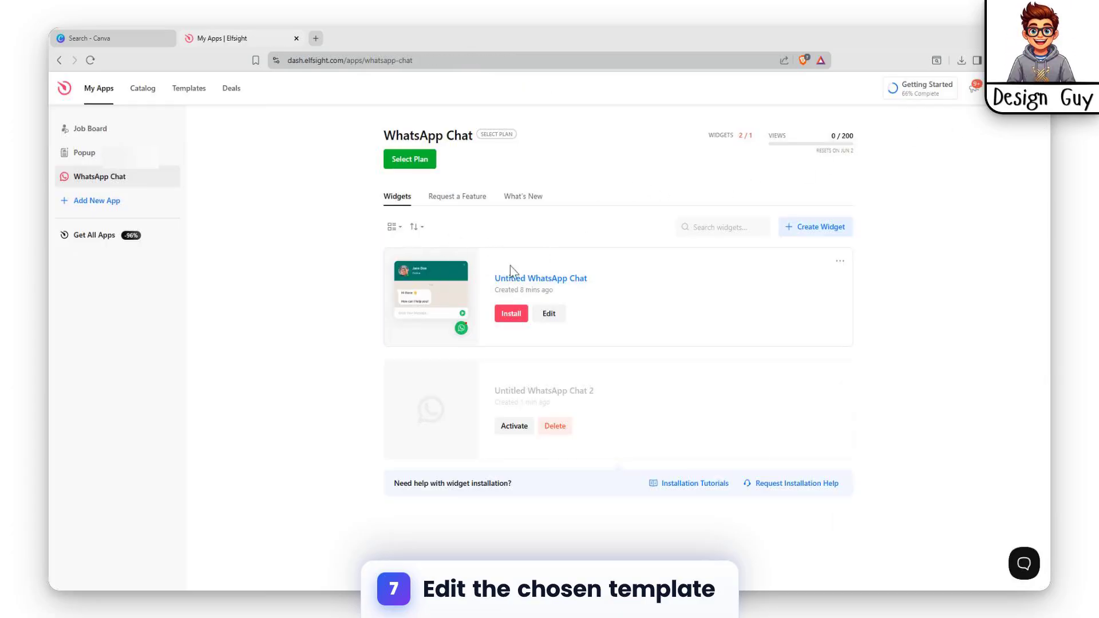
- Open the existing Untitled WhatsApp Chat widget for editing and publish it with the Free plan
{"action": "left_click", "coordinate": [550, 313]}
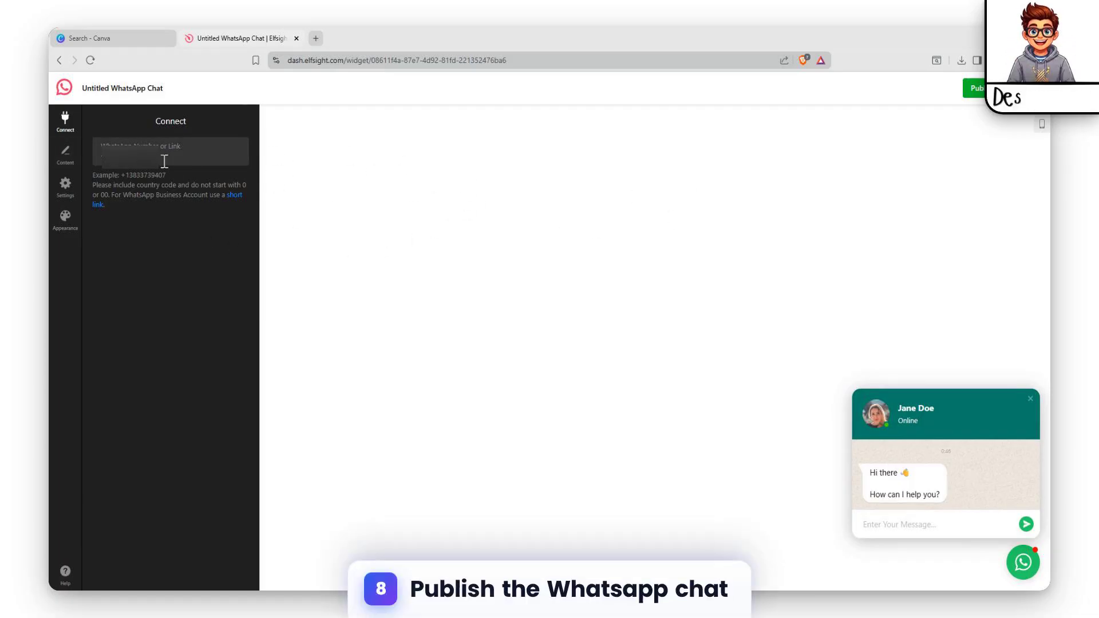
{"action": "left_click", "coordinate": [976, 90]}
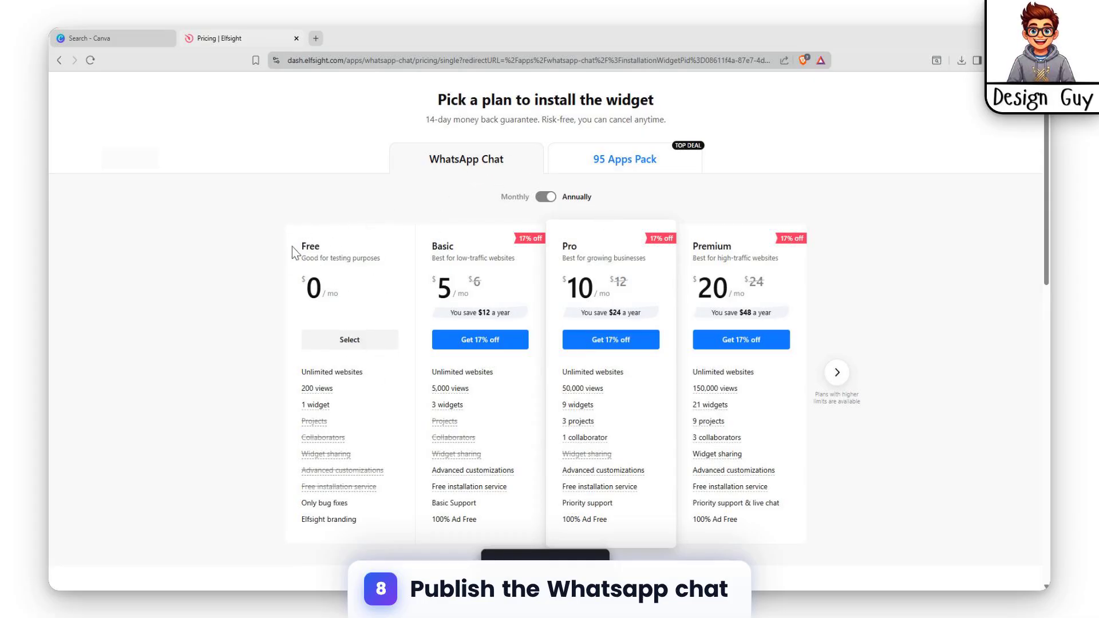
{"action": "left_click", "coordinate": [362, 341]}
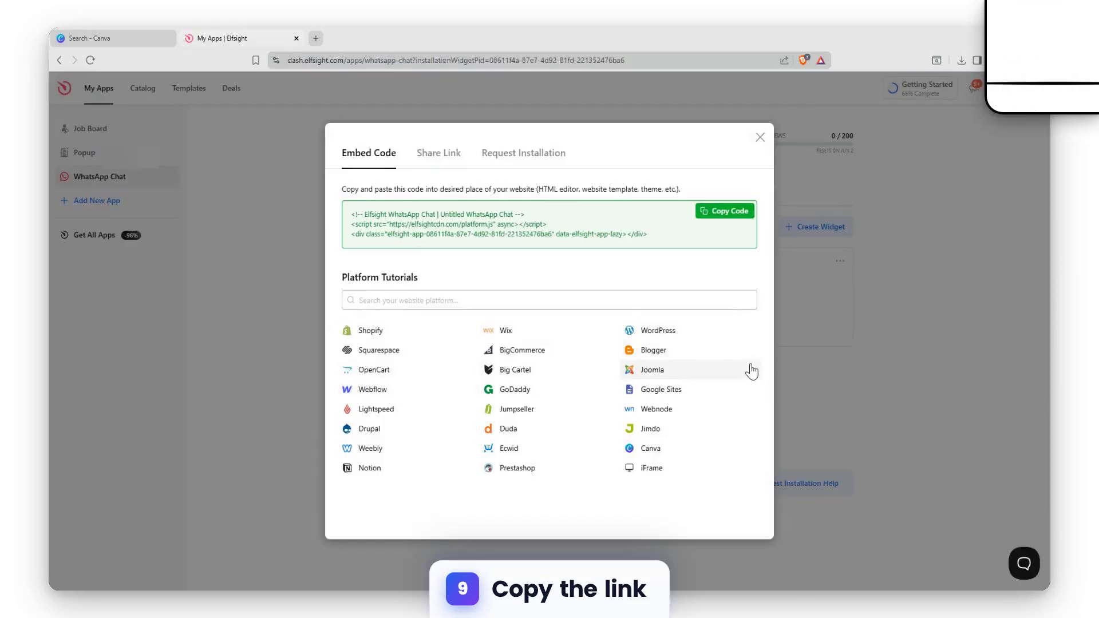
- Copy the published WhatsApp Chat widget's direct share link instead of its embed code
{"action": "left_click_drag", "start_coordinate": [663, 240], "coordinate": [243, 201]}
{"action": "left_click", "coordinate": [641, 208]}
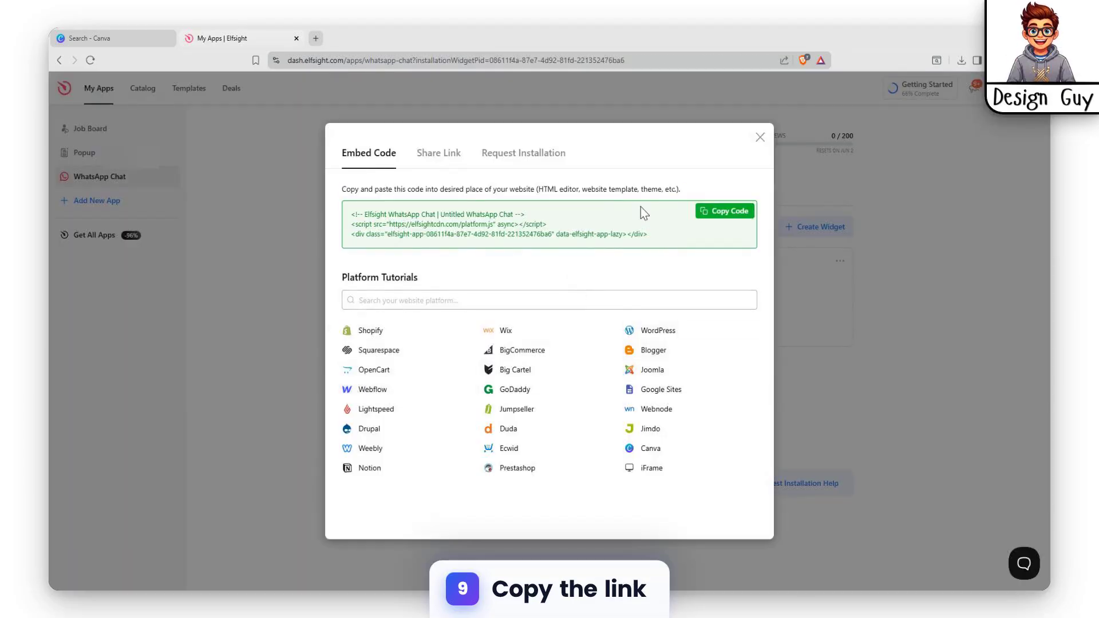
{"action": "left_click", "coordinate": [444, 162]}
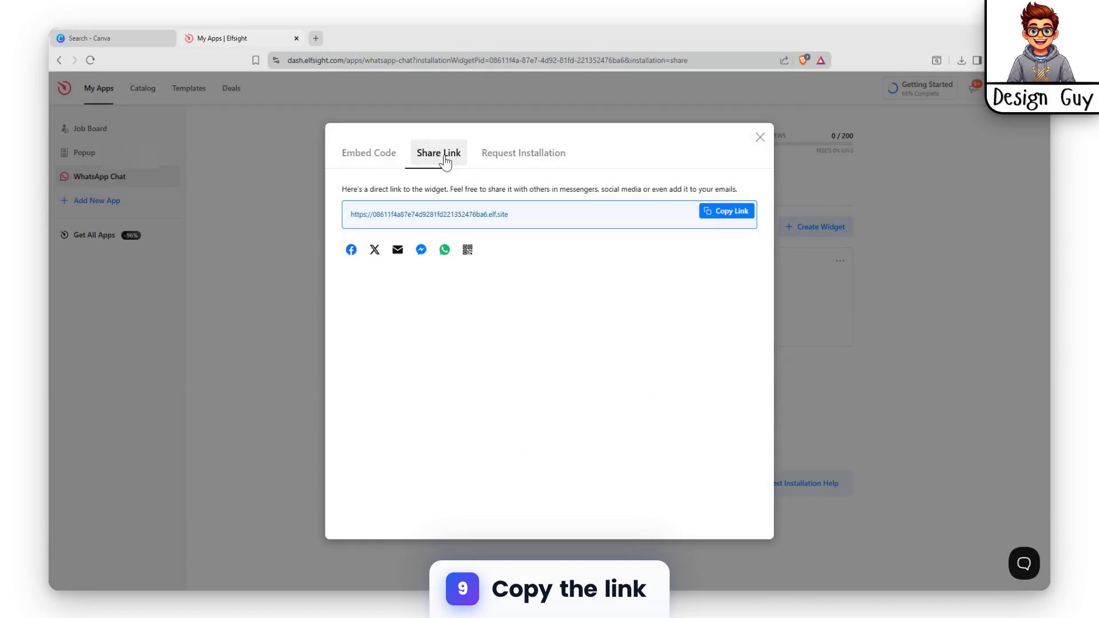
{"action": "left_click", "coordinate": [730, 212]}
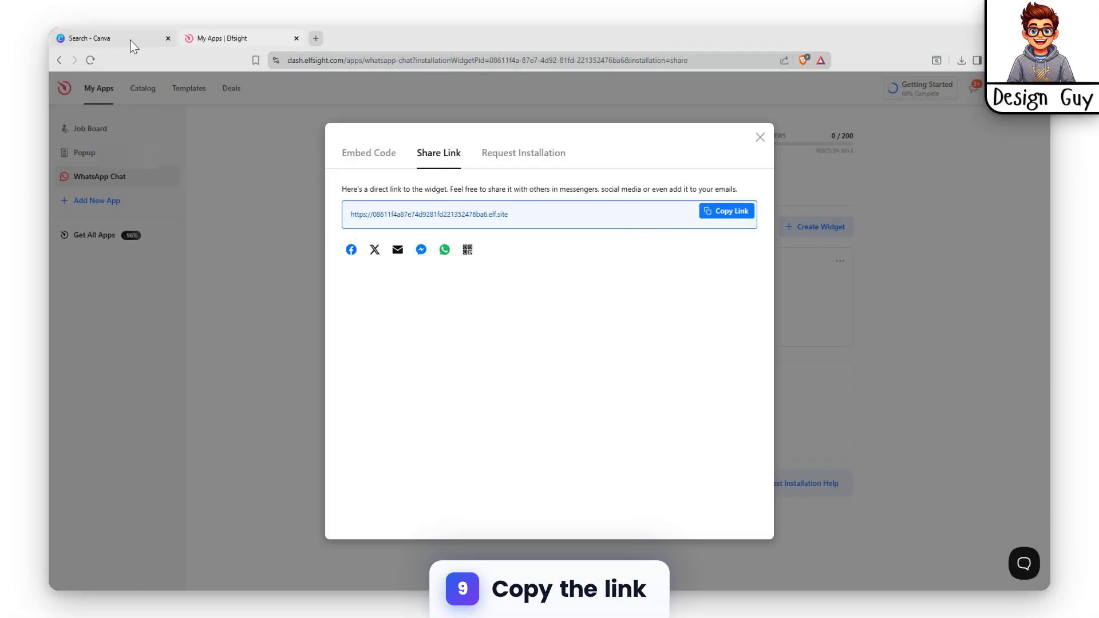
{"action": "left_click", "coordinate": [725, 213]}
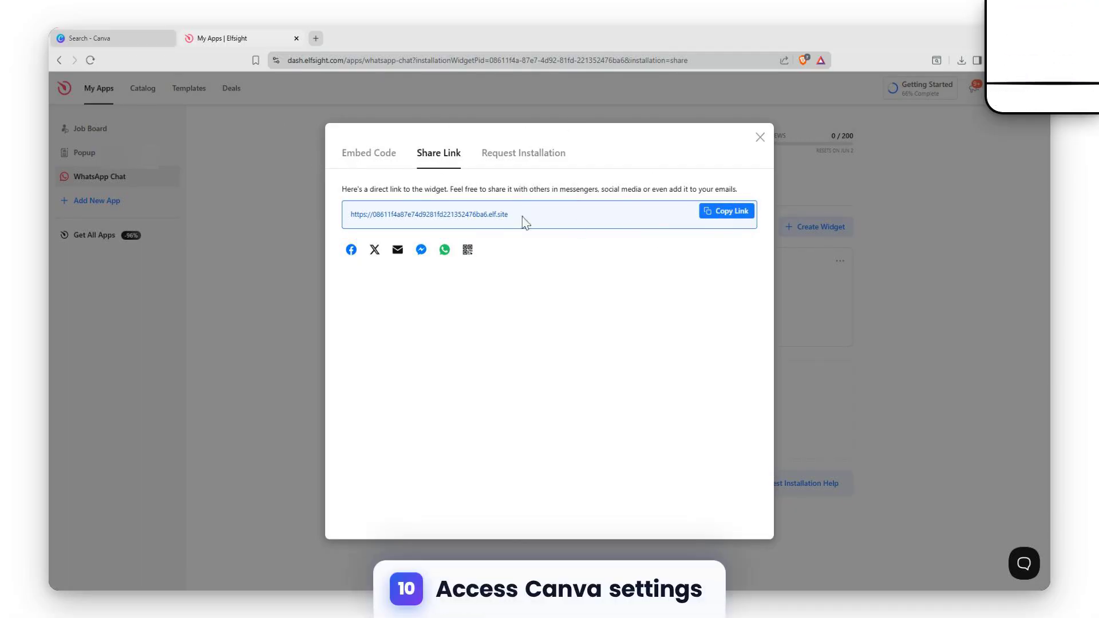
- Switch to Canva and open the web domains section of the account settings
{"action": "left_click", "coordinate": [103, 37]}
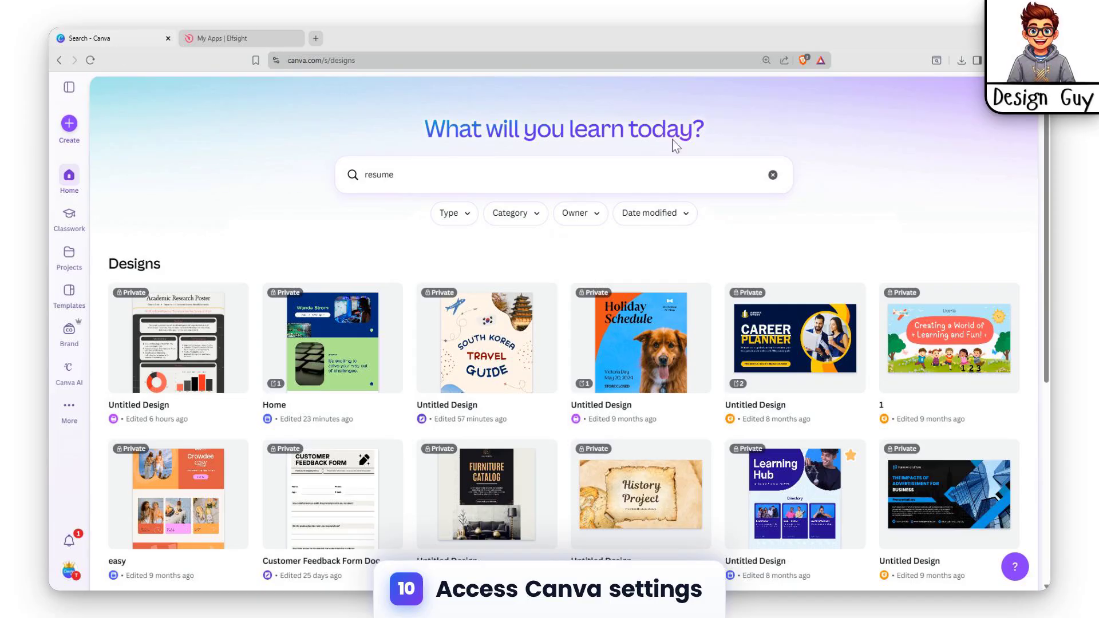
{"action": "left_click", "coordinate": [69, 571]}
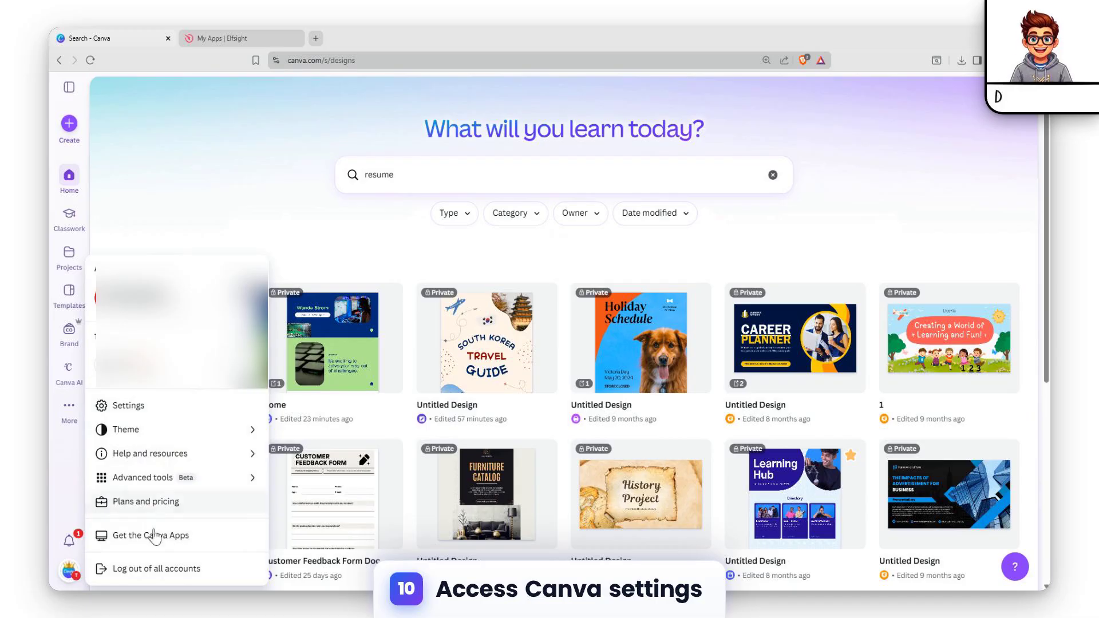
{"action": "left_click", "coordinate": [167, 405]}
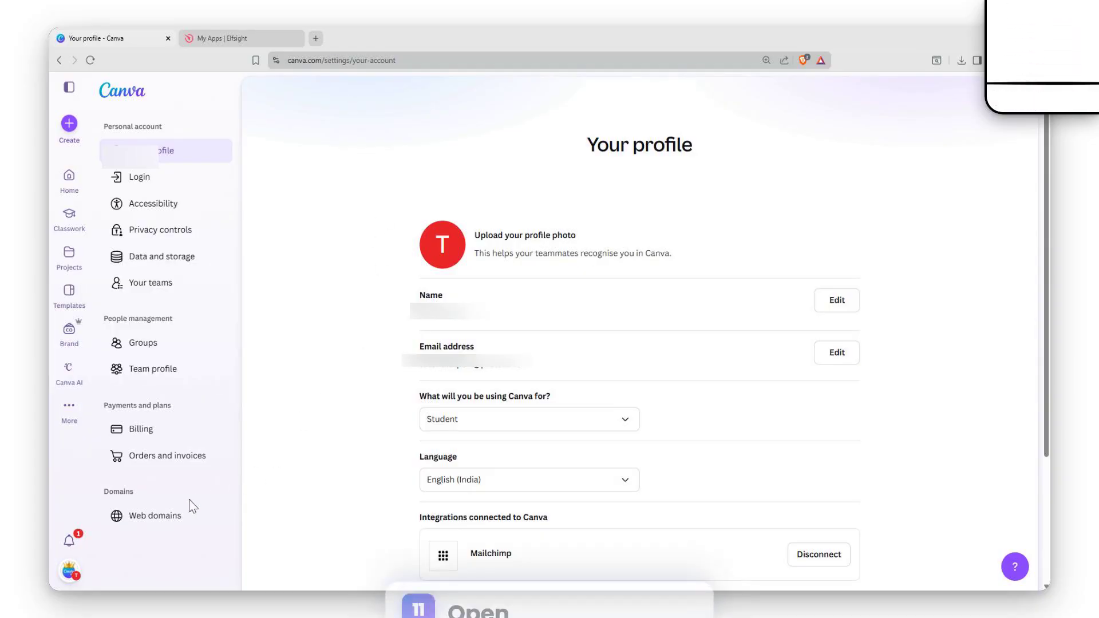
{"action": "left_click", "coordinate": [171, 521]}
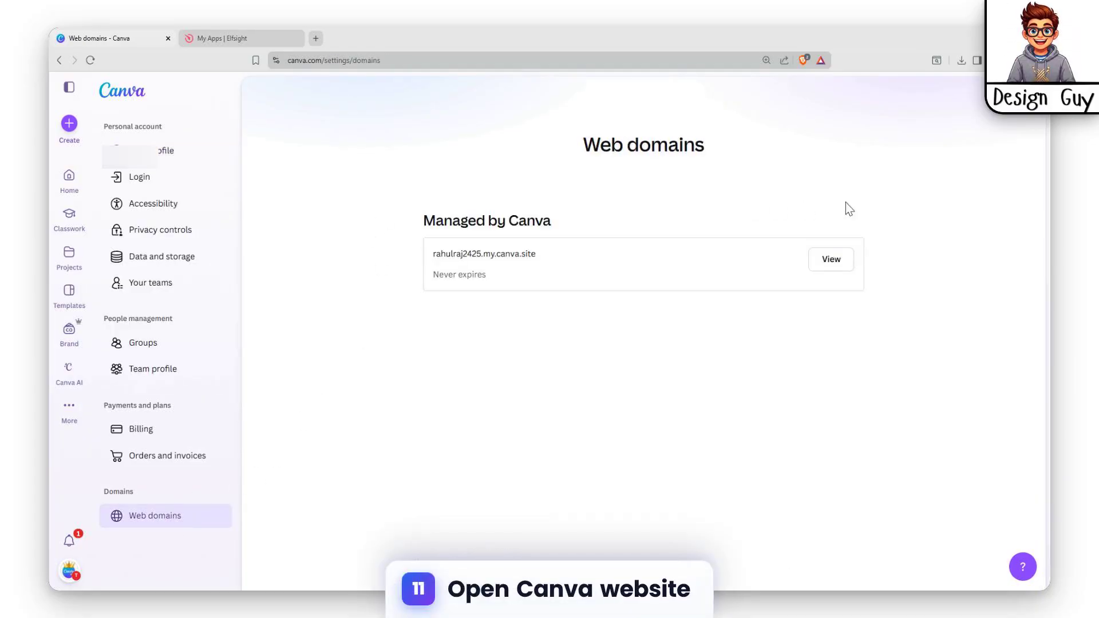
- View the Canva-managed domain's published websites and open the Home website's design for editing
{"action": "left_click", "coordinate": [831, 260]}
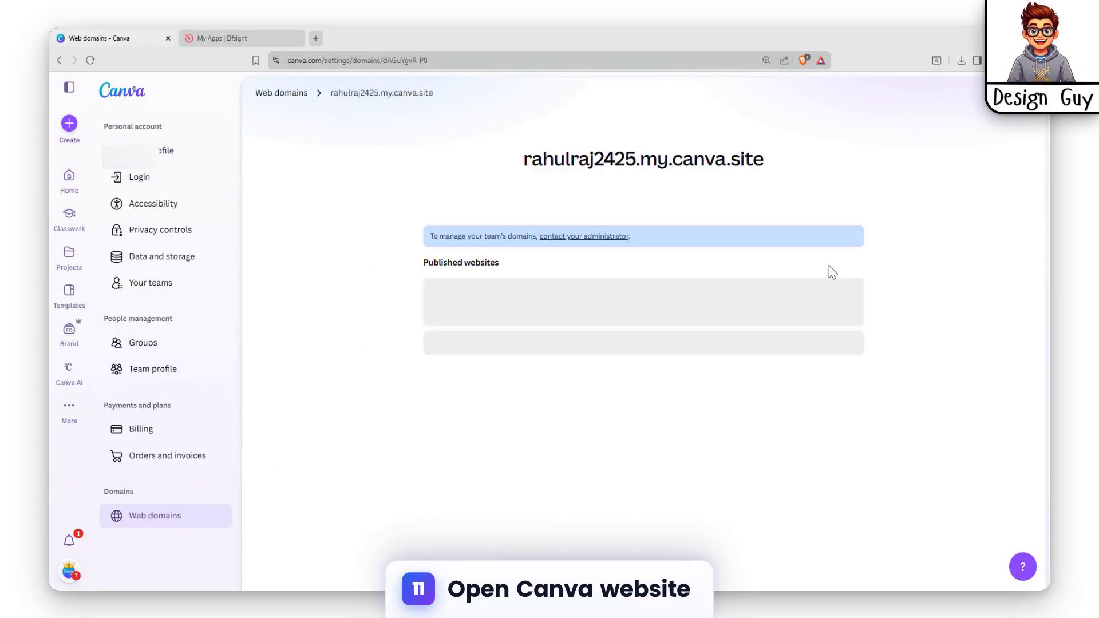
{"action": "scroll", "coordinate": [744, 265], "scroll_direction": "down", "scroll_amount": 5}
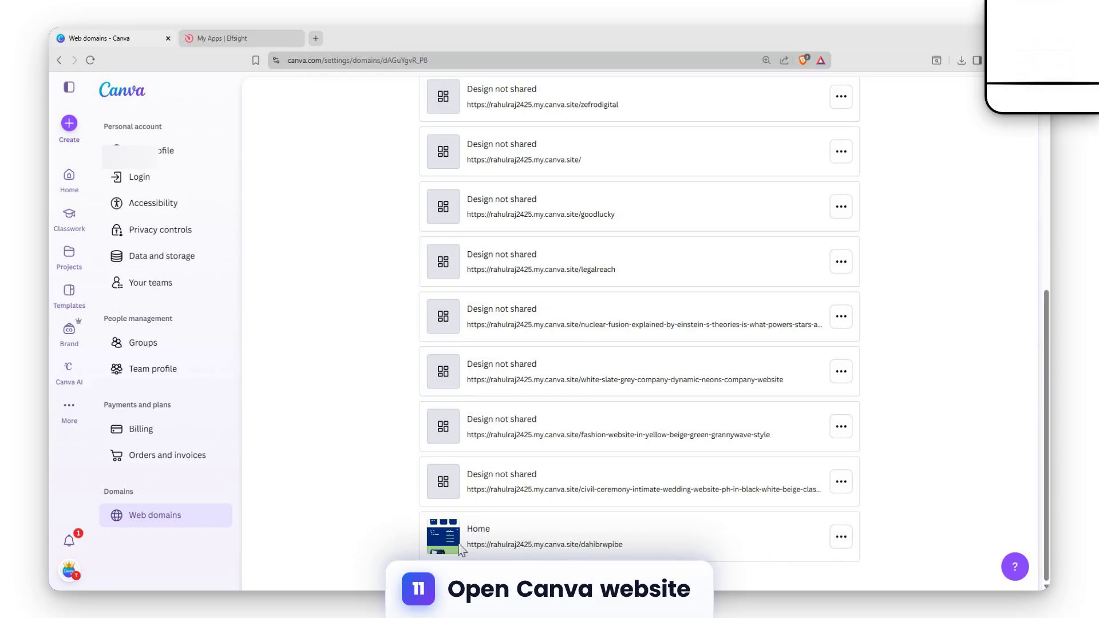
{"action": "left_click", "coordinate": [840, 538]}
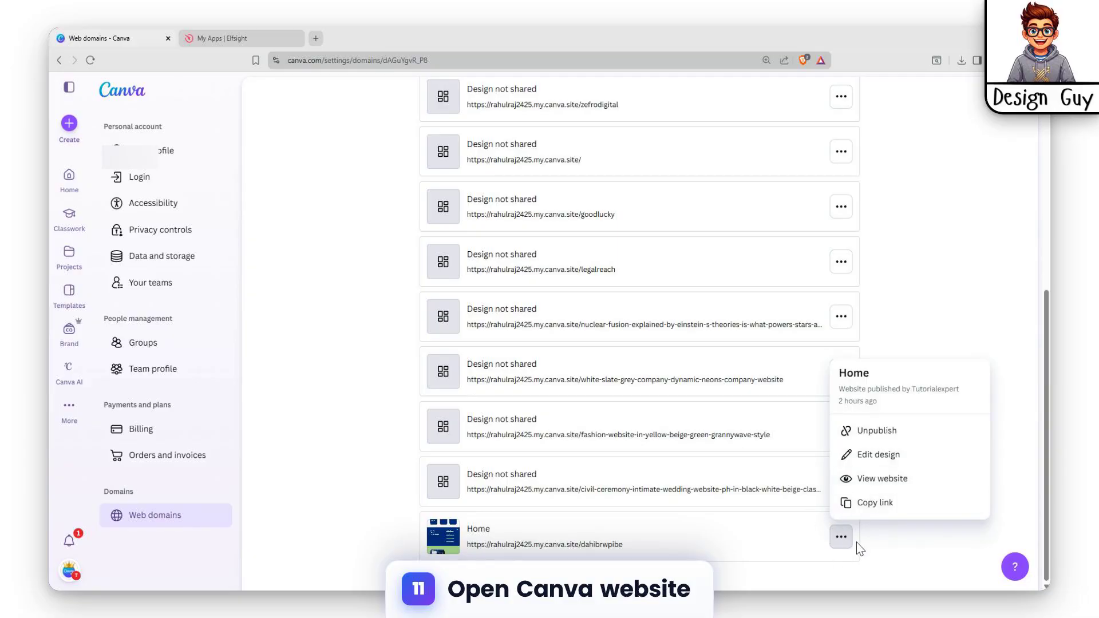
{"action": "left_click", "coordinate": [881, 455]}
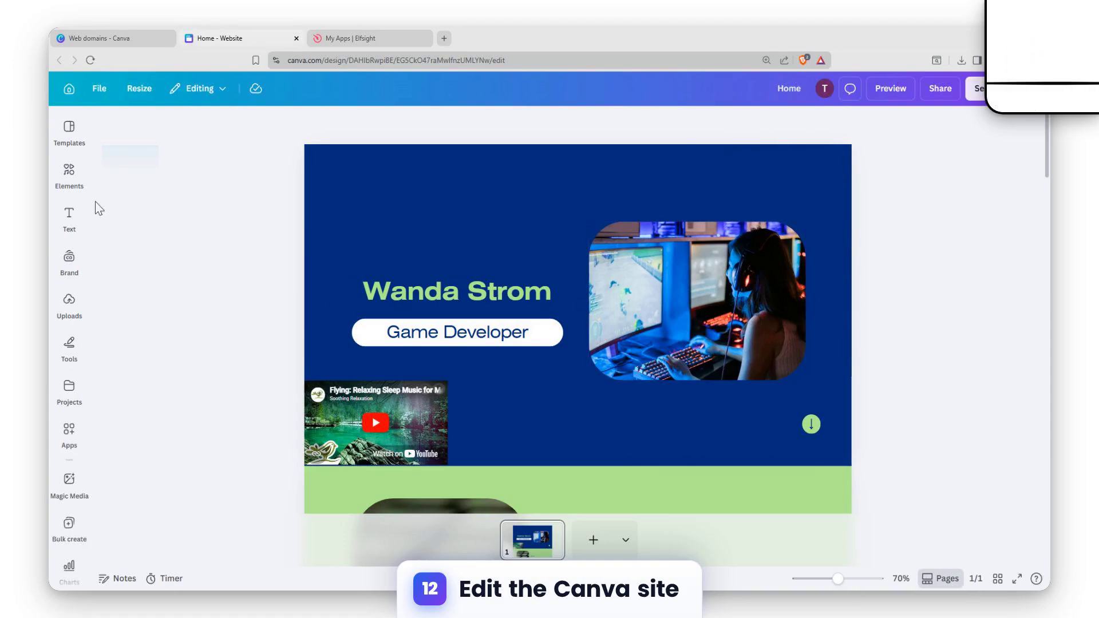
- Add a text box to the Home page and move it below the gaming photo, beside the green arrow
{"action": "left_click", "coordinate": [68, 214]}
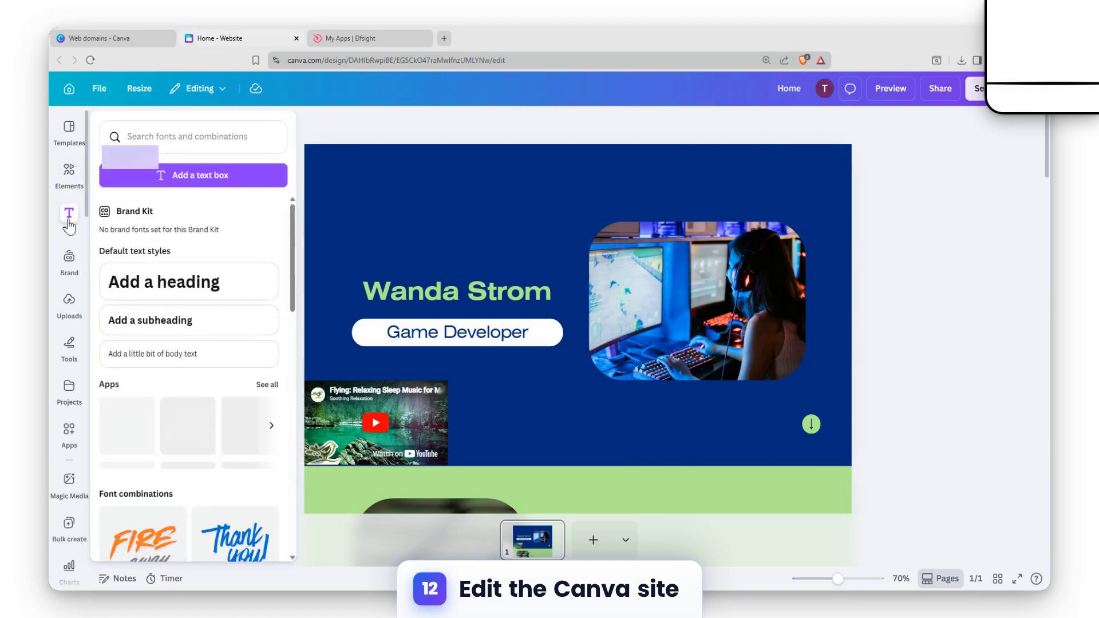
{"action": "left_click", "coordinate": [210, 178]}
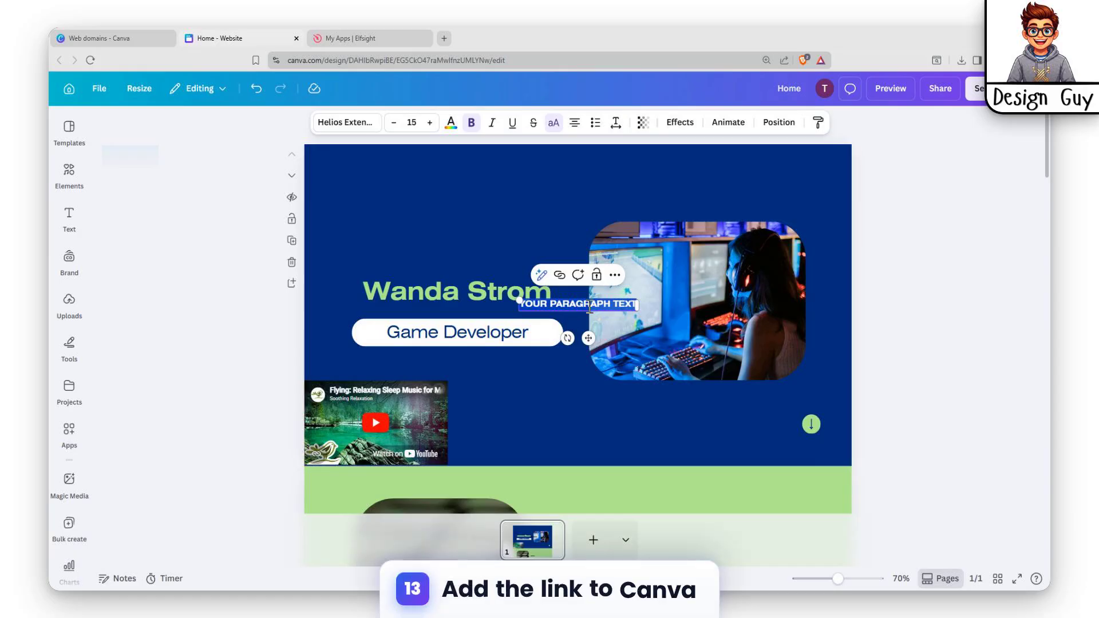
{"action": "left_click_drag", "start_coordinate": [571, 298], "coordinate": [686, 412]}
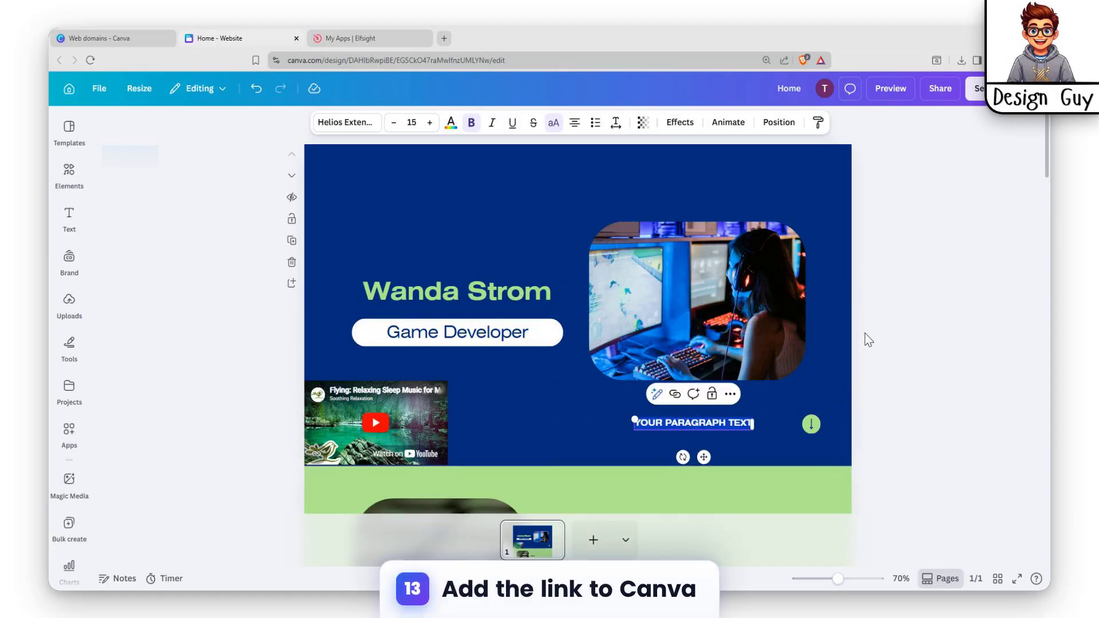
- Link the new paragraph text to the copied chat widget address and check it against the Elfsight share link
{"action": "key", "text": "ctrl+k"}
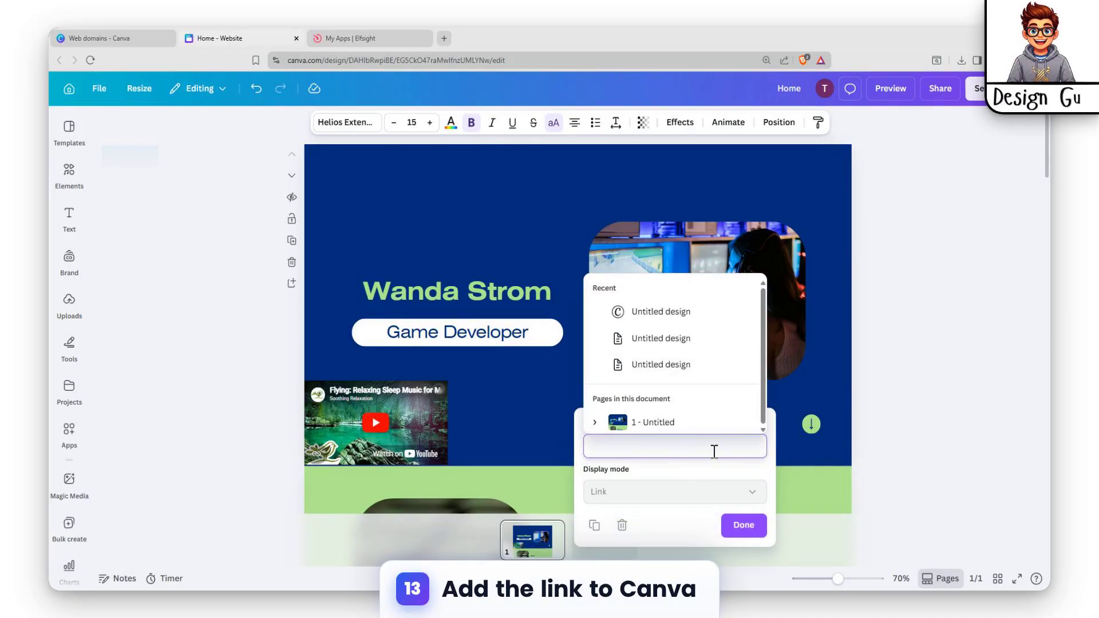
{"action": "key", "text": "ctrl+v"}
{"action": "key", "text": "Return"}
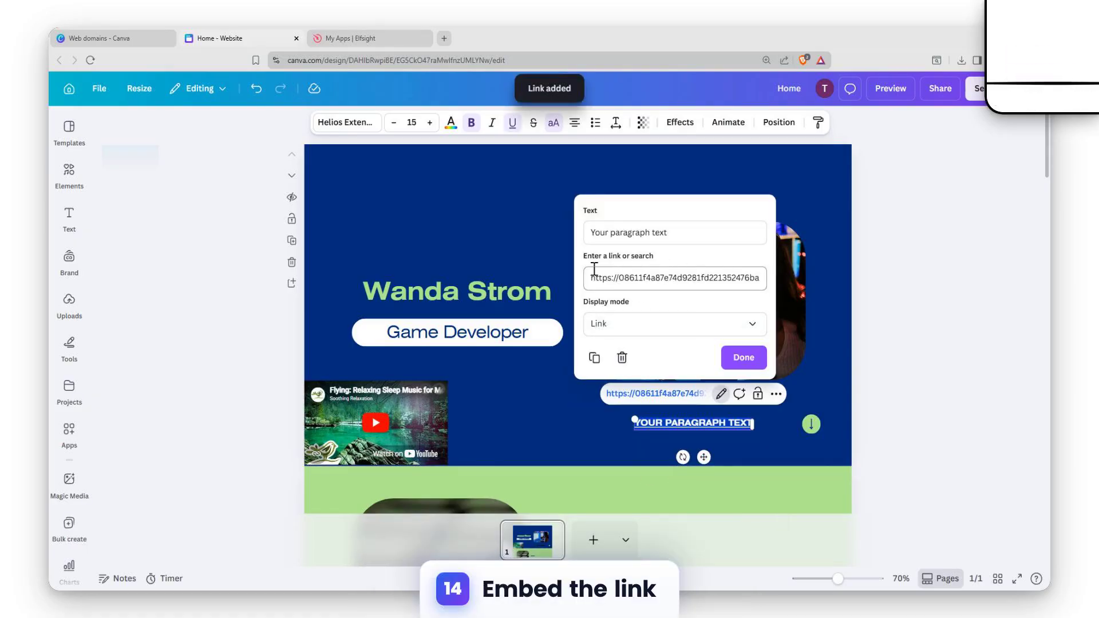
{"action": "left_click", "coordinate": [365, 35]}
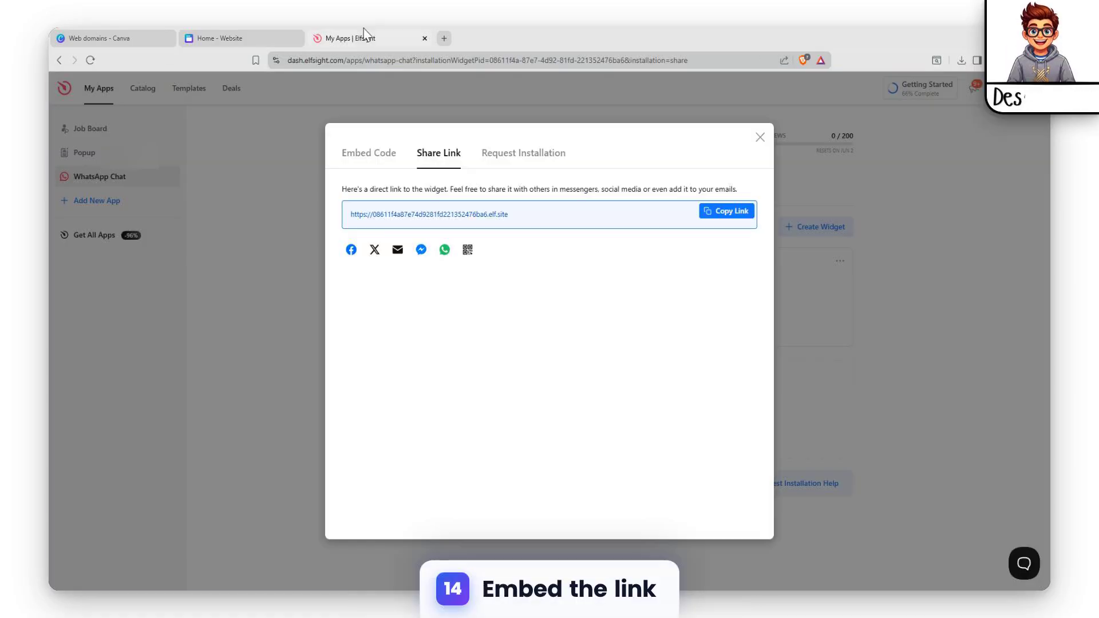
{"action": "left_click", "coordinate": [273, 41]}
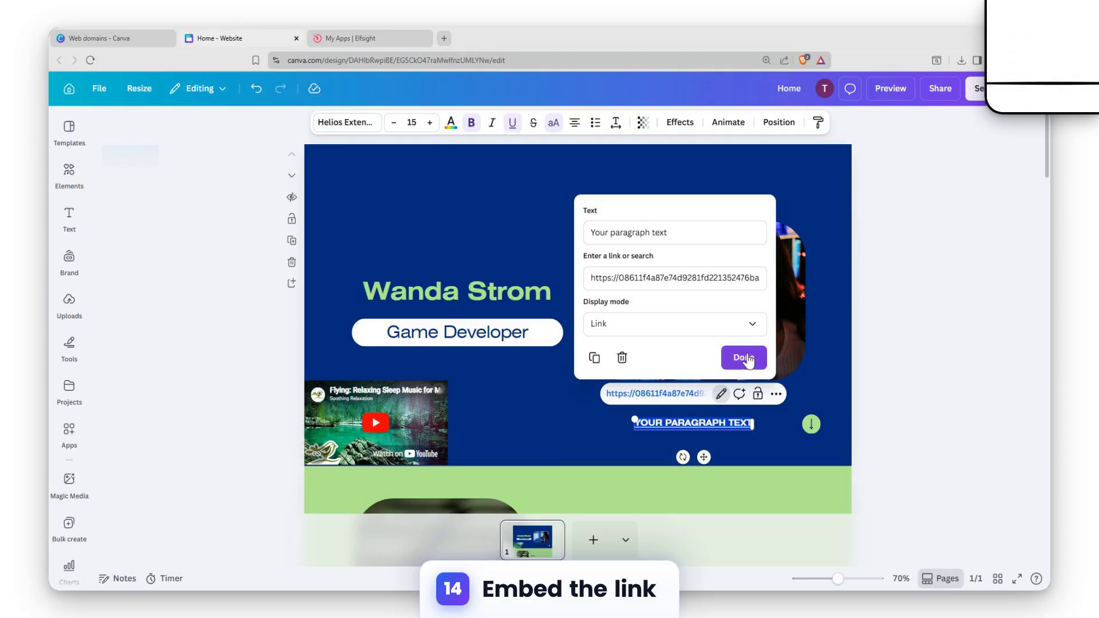
- Change the link's display mode so the chat widget is embedded in the page
{"action": "left_click", "coordinate": [742, 330]}
{"action": "left_click", "coordinate": [739, 329]}
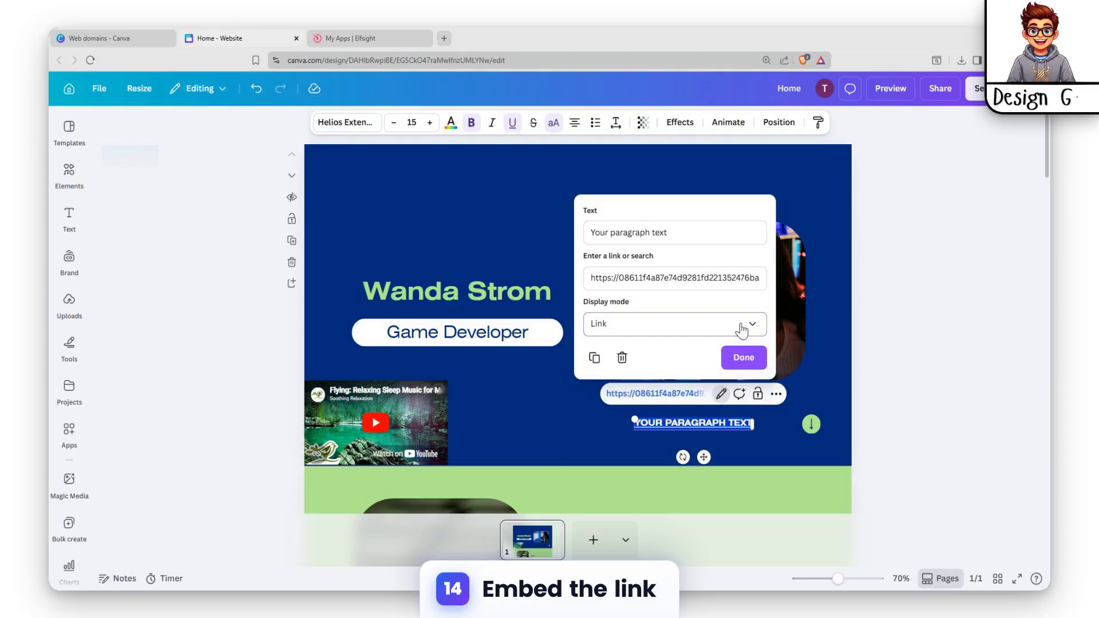
{"action": "left_click", "coordinate": [736, 329]}
{"action": "left_click", "coordinate": [643, 359]}
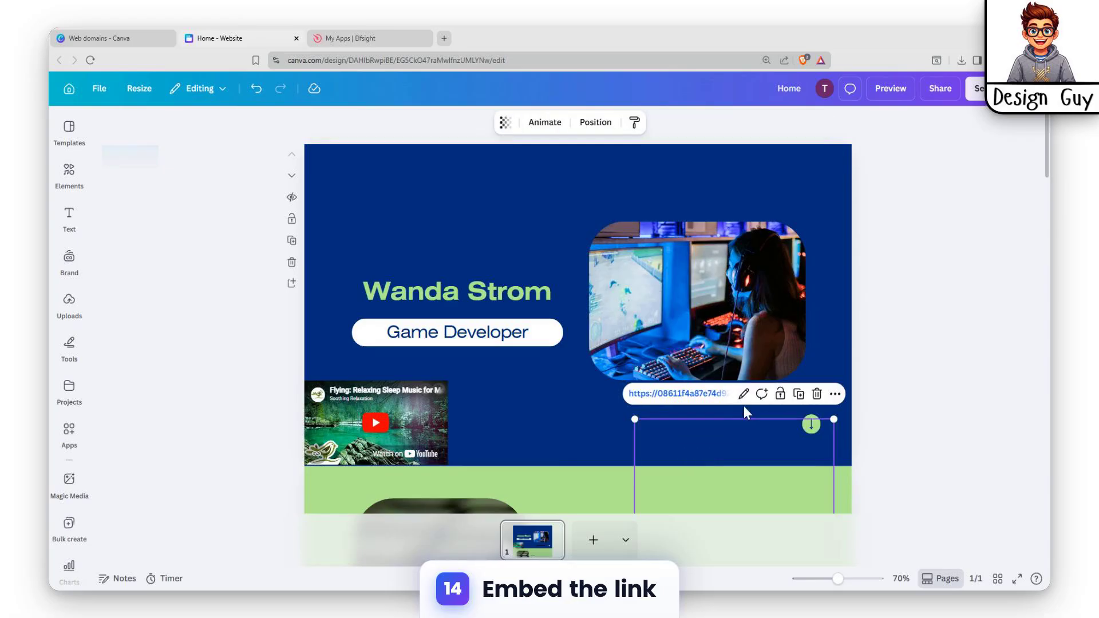
- Shrink the embedded chat widget and place it over the boundary between the blue header and the green About Me section
{"action": "scroll", "coordinate": [802, 412], "scroll_direction": "down", "scroll_amount": 5}
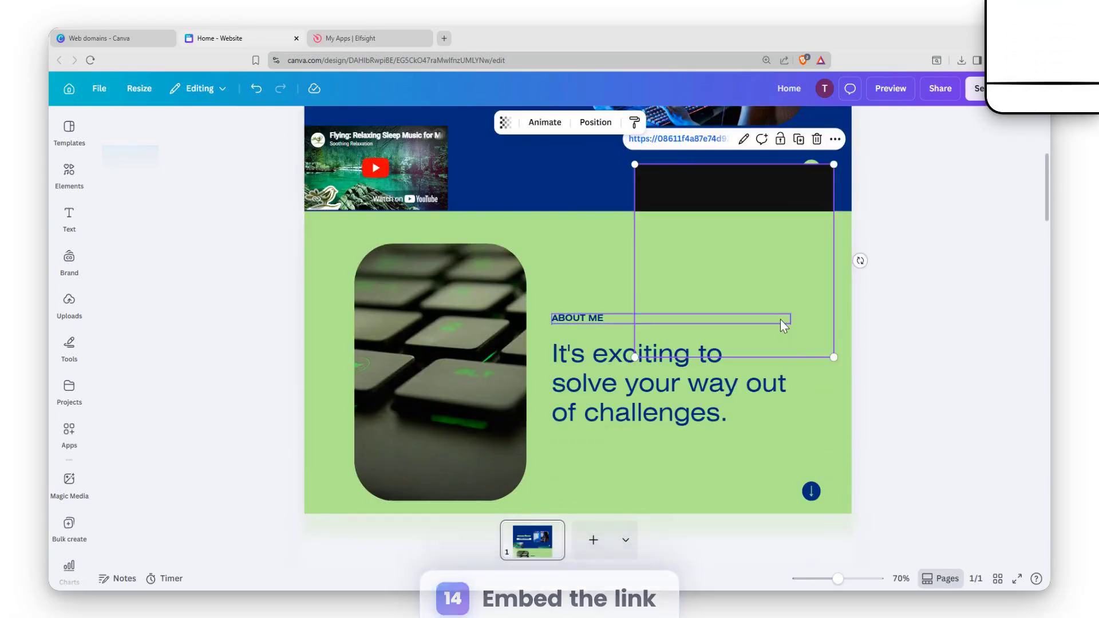
{"action": "scroll", "coordinate": [767, 366], "scroll_direction": "up", "scroll_amount": 5}
{"action": "scroll", "coordinate": [687, 372], "scroll_direction": "down", "scroll_amount": 2}
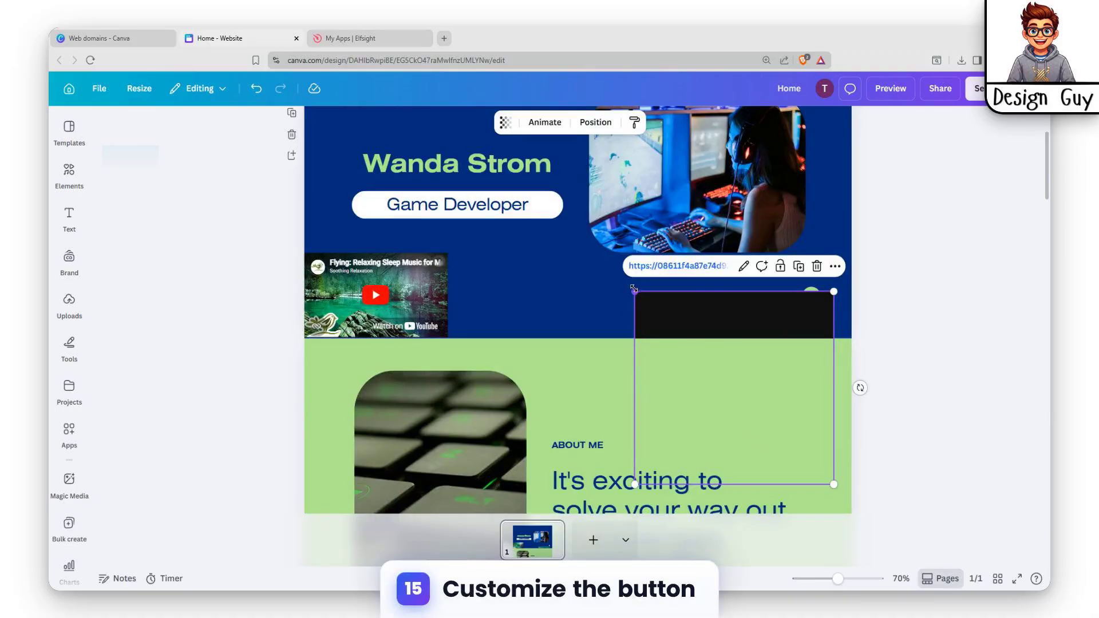
{"action": "left_click_drag", "start_coordinate": [634, 289], "coordinate": [709, 365]}
{"action": "scroll", "coordinate": [784, 298], "scroll_direction": "down", "scroll_amount": 4}
{"action": "left_click_drag", "start_coordinate": [787, 152], "coordinate": [784, 272]}
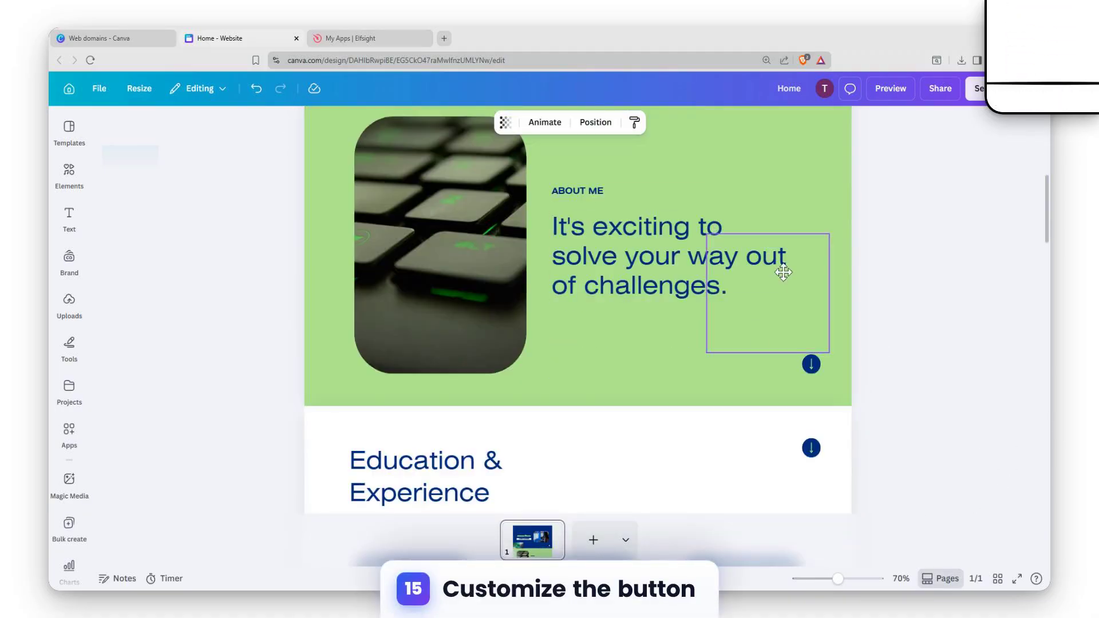
{"action": "scroll", "coordinate": [760, 466], "scroll_direction": "up", "scroll_amount": 2}
{"action": "left_click_drag", "start_coordinate": [761, 466], "coordinate": [764, 226]}
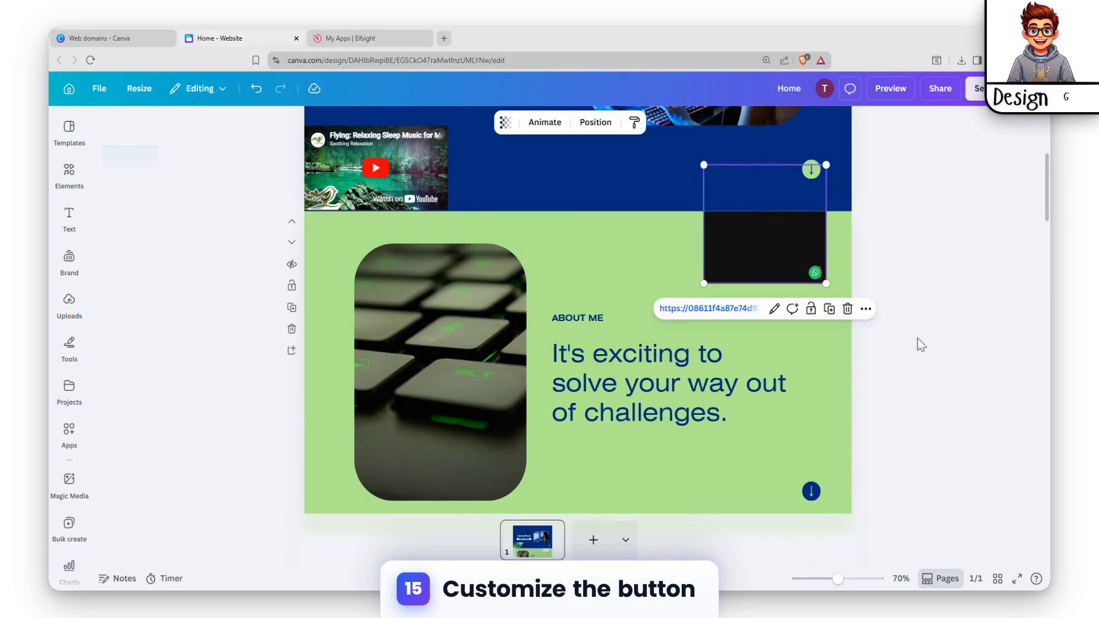
- Move the chat widget into the lower-right corner of the green About Me section
{"action": "scroll", "coordinate": [773, 456], "scroll_direction": "up", "scroll_amount": 4}
{"action": "mouse_move", "coordinate": [772, 456]}
{"action": "left_mouse_down"}
{"action": "mouse_move", "coordinate": [780, 359]}
{"action": "mouse_move", "coordinate": [771, 454]}
{"action": "left_mouse_up"}
{"action": "scroll", "coordinate": [753, 331], "scroll_direction": "down", "scroll_amount": 4}
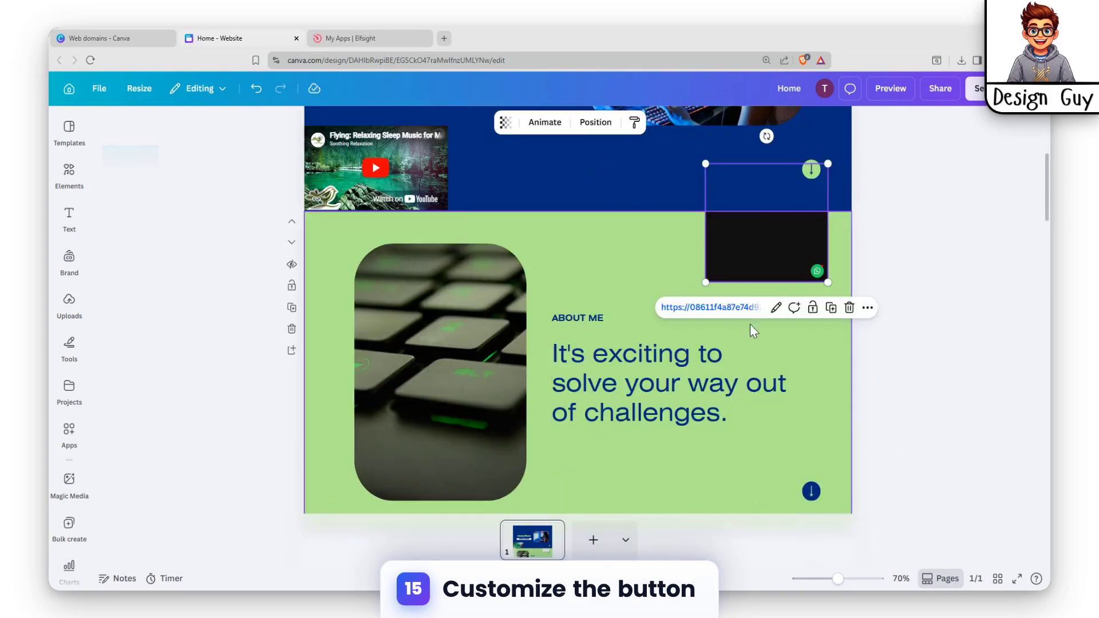
{"action": "left_click_drag", "start_coordinate": [766, 221], "coordinate": [782, 442]}
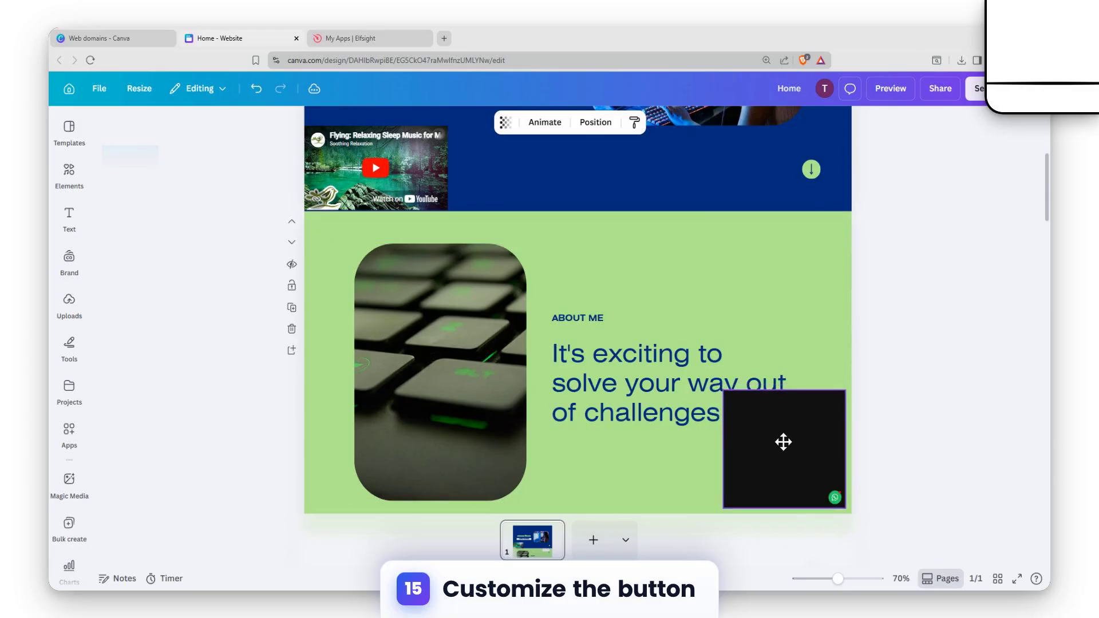
{"action": "scroll", "coordinate": [859, 412], "scroll_direction": "down", "scroll_amount": 5}
{"action": "scroll", "coordinate": [864, 417], "scroll_direction": "up", "scroll_amount": 5}
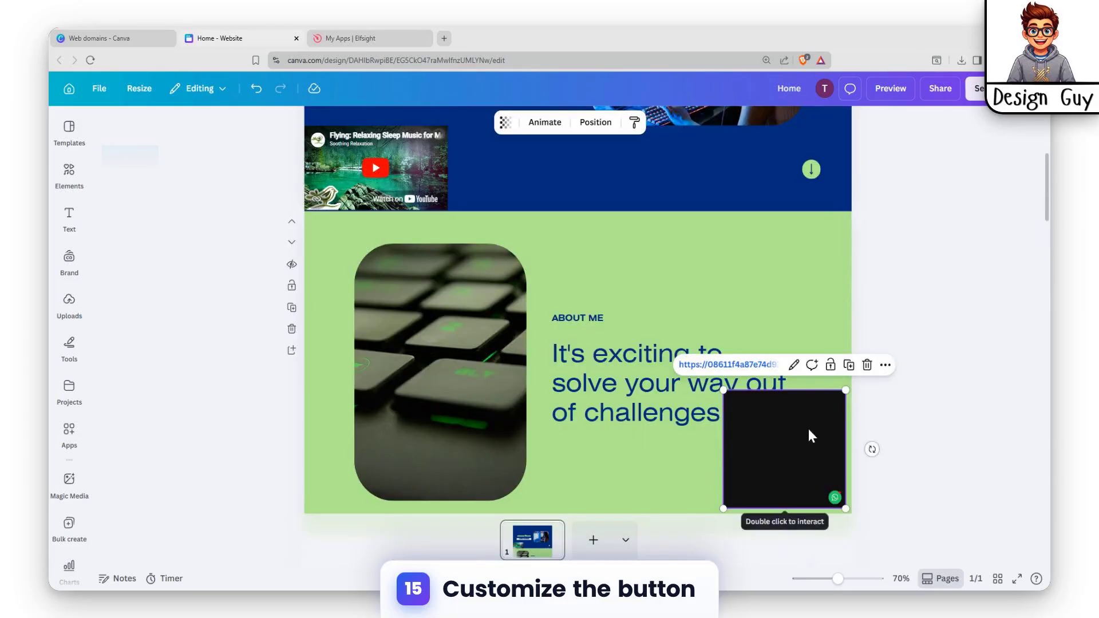
{"action": "left_click_drag", "start_coordinate": [779, 434], "coordinate": [781, 438]}
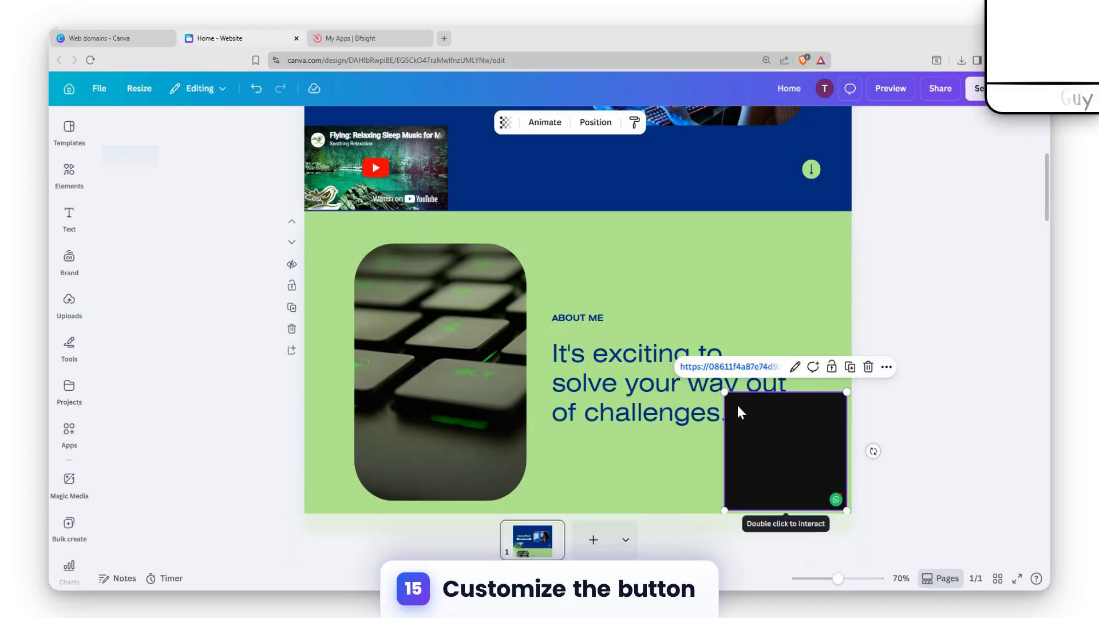
- Enlarge the chat widget to cover the right half of the About Me section and align it with the section's lower-right corner
{"action": "left_click_drag", "start_coordinate": [724, 392], "coordinate": [576, 244]}
{"action": "scroll", "coordinate": [897, 509], "scroll_direction": "up", "scroll_amount": 3}
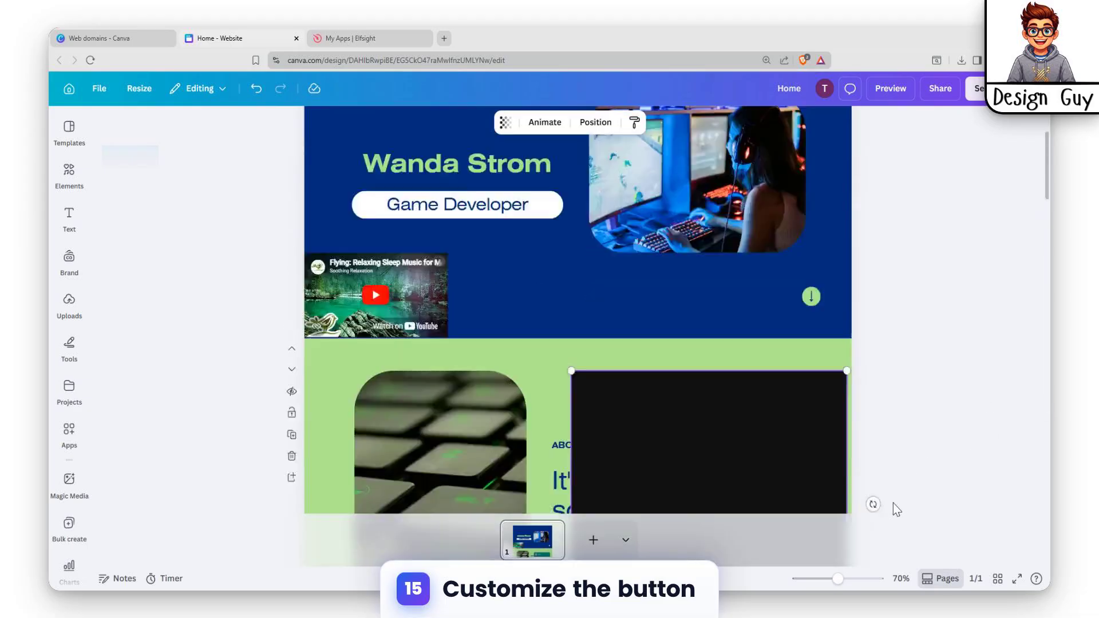
{"action": "scroll", "coordinate": [897, 510], "scroll_direction": "down", "scroll_amount": 3}
{"action": "scroll", "coordinate": [877, 485], "scroll_direction": "up", "scroll_amount": 3}
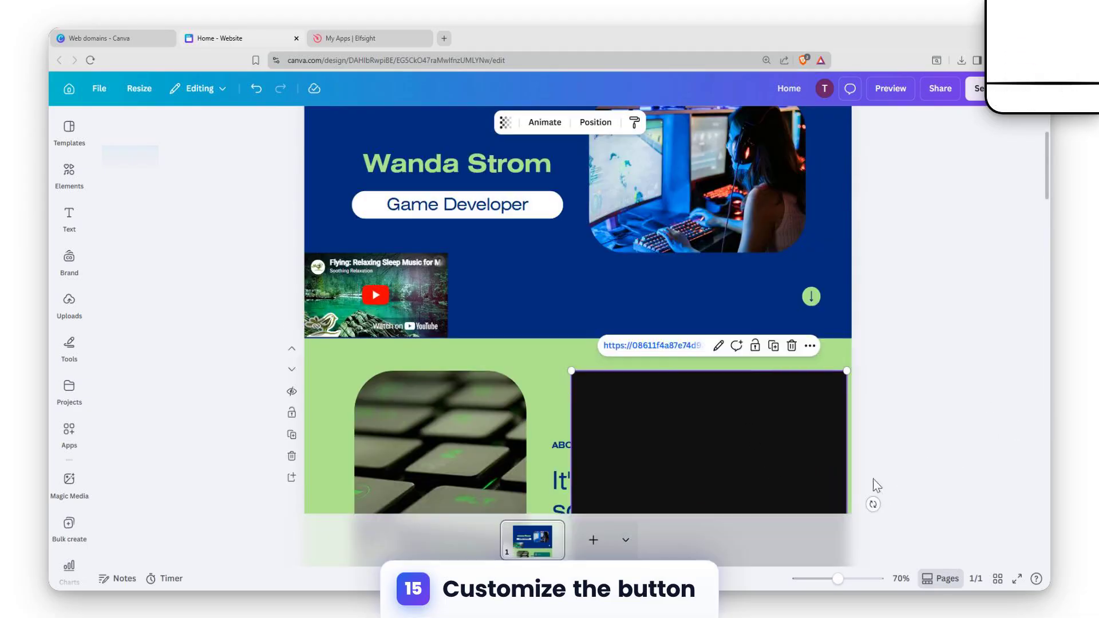
{"action": "left_click_drag", "start_coordinate": [800, 490], "coordinate": [792, 299]}
{"action": "scroll", "coordinate": [780, 509], "scroll_direction": "up", "scroll_amount": 3}
{"action": "scroll", "coordinate": [895, 468], "scroll_direction": "down", "scroll_amount": 8}
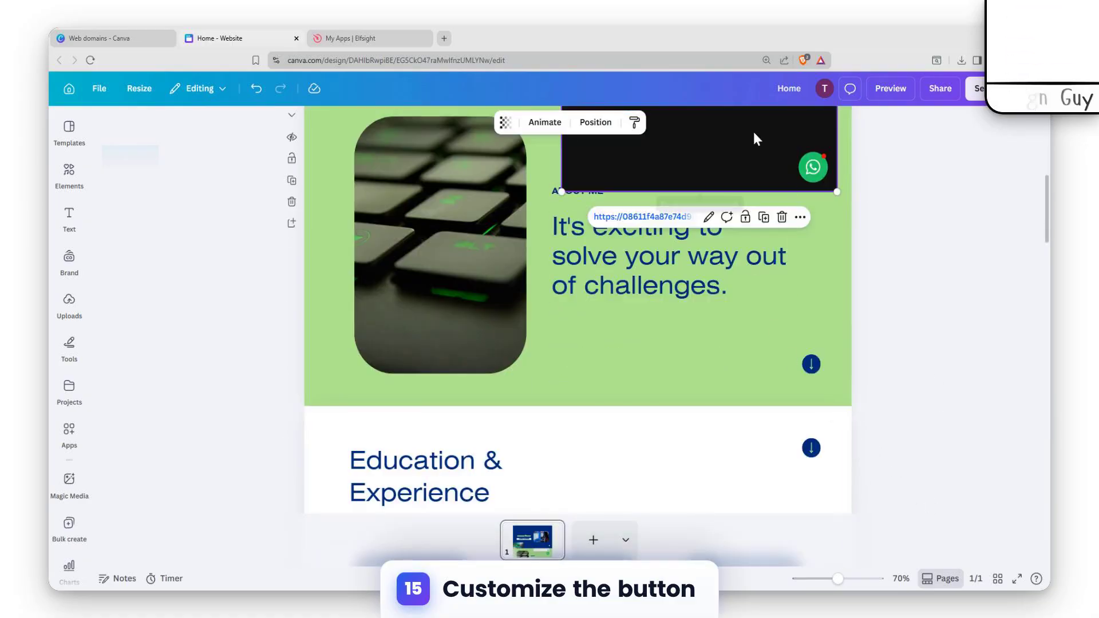
{"action": "left_click_drag", "start_coordinate": [689, 139], "coordinate": [764, 348]}
- Preview the website, inspect the chat widget in the About Me section, and return to editing
{"action": "scroll", "coordinate": [860, 405], "scroll_direction": "up", "scroll_amount": 9}
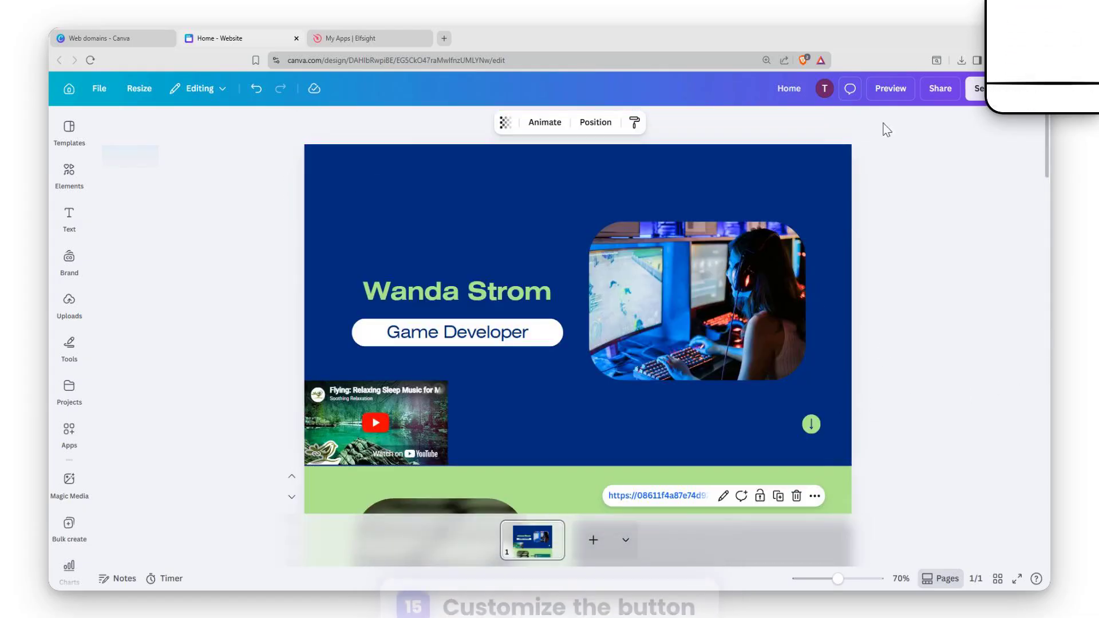
{"action": "left_click", "coordinate": [890, 88]}
{"action": "scroll", "coordinate": [792, 226], "scroll_direction": "down", "scroll_amount": 10}
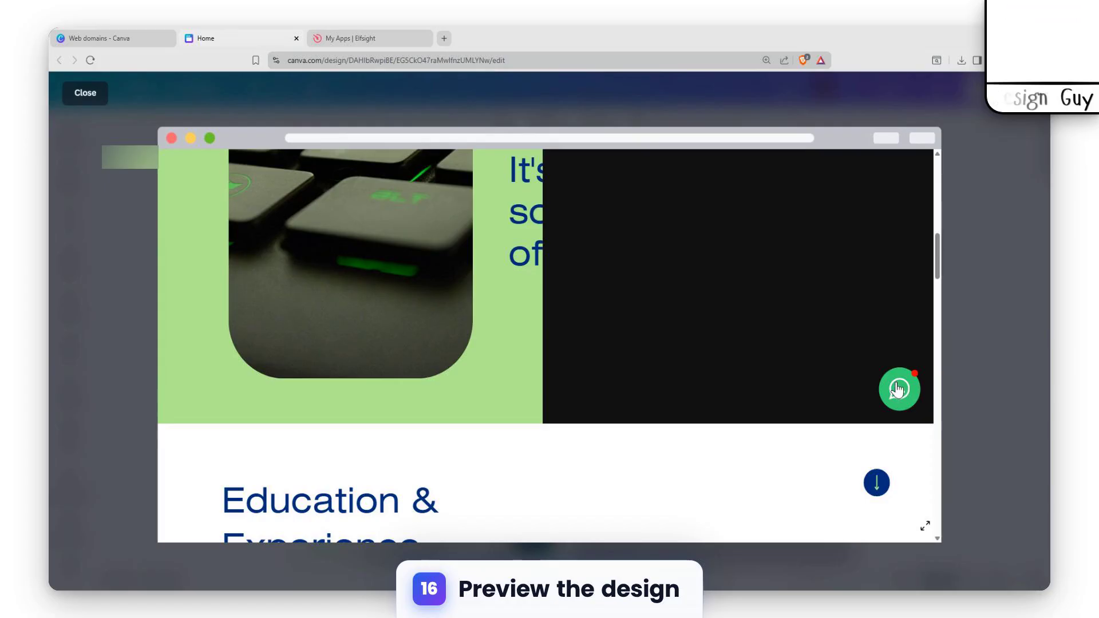
{"action": "scroll", "coordinate": [847, 373], "scroll_direction": "up", "scroll_amount": 2}
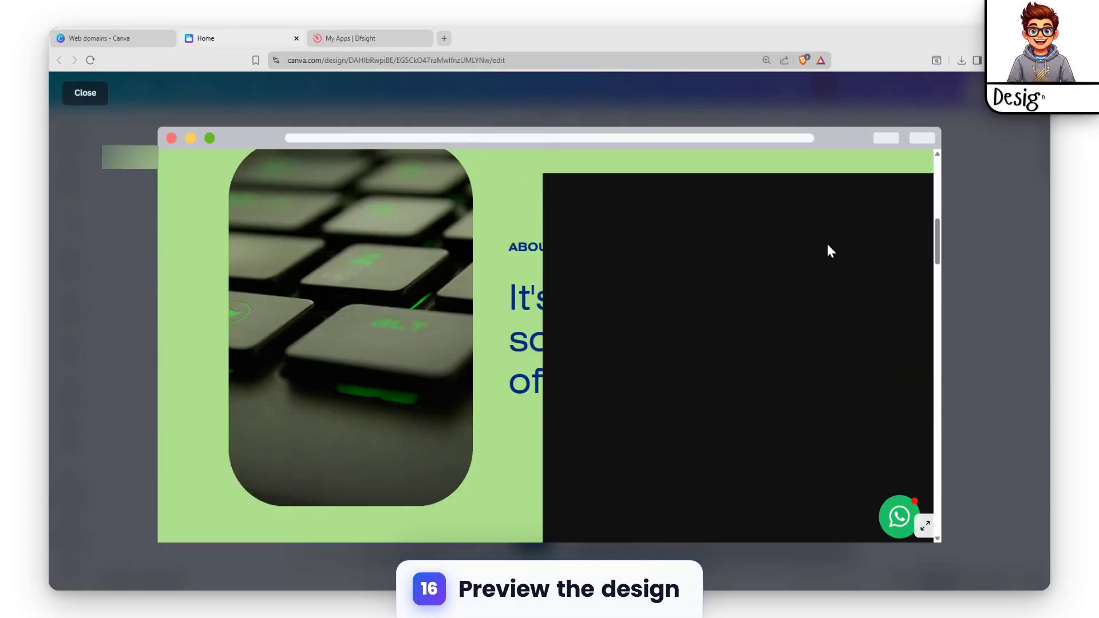
{"action": "key", "text": "Escape"}
- Move the chat widget out of the About Me section, past Education & Experience and Skills, down to the Portfolio section
{"action": "scroll", "coordinate": [770, 355], "scroll_direction": "down", "scroll_amount": 6}
{"action": "left_click", "coordinate": [770, 356]}
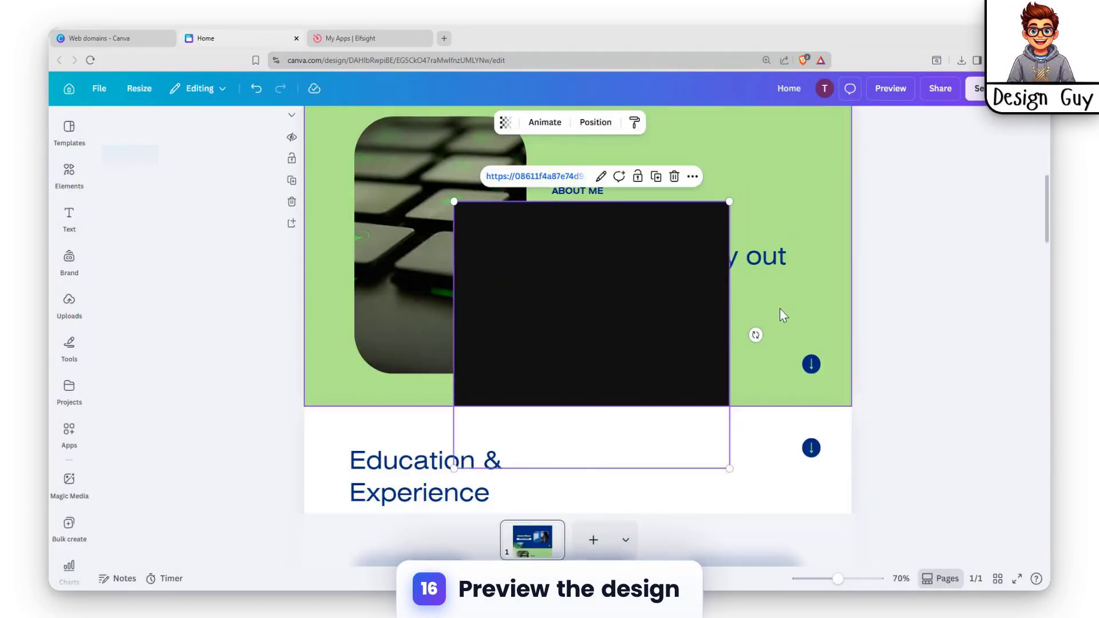
{"action": "scroll", "coordinate": [630, 198], "scroll_direction": "down", "scroll_amount": 2}
{"action": "scroll", "coordinate": [630, 197], "scroll_direction": "down", "scroll_amount": 5}
{"action": "scroll", "coordinate": [795, 270], "scroll_direction": "up", "scroll_amount": 4}
{"action": "scroll", "coordinate": [652, 422], "scroll_direction": "down", "scroll_amount": 8}
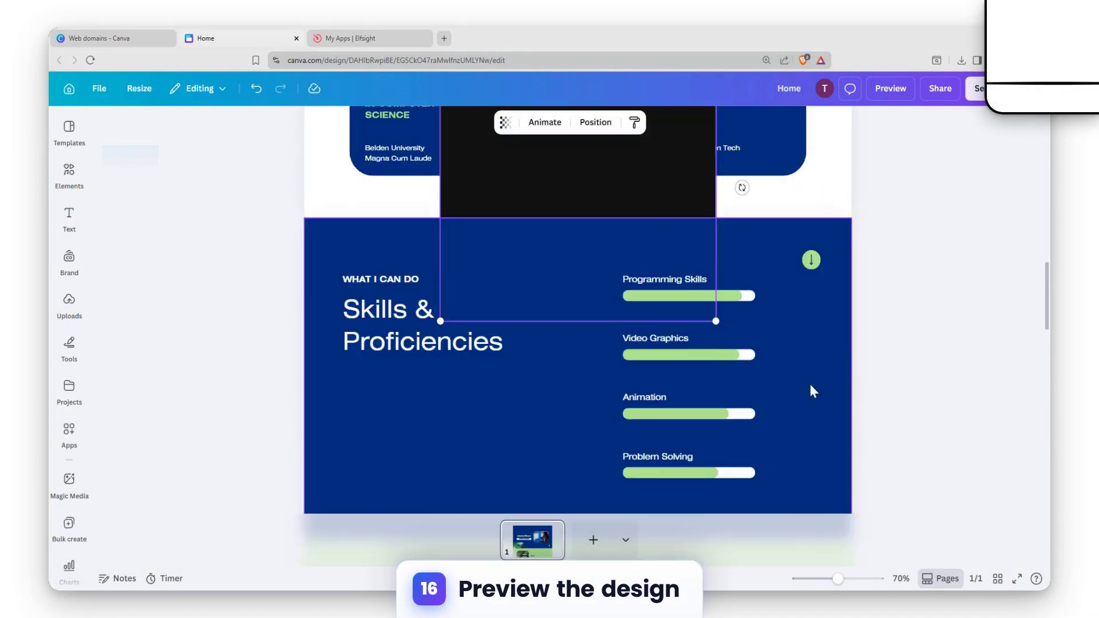
{"action": "scroll", "coordinate": [565, 167], "scroll_direction": "up", "scroll_amount": 8}
{"action": "left_click_drag", "start_coordinate": [592, 520], "coordinate": [684, 397]}
{"action": "scroll", "coordinate": [753, 321], "scroll_direction": "down", "scroll_amount": 8}
{"action": "scroll", "coordinate": [753, 321], "scroll_direction": "up", "scroll_amount": 8}
{"action": "left_click_drag", "start_coordinate": [670, 214], "coordinate": [721, 460]}
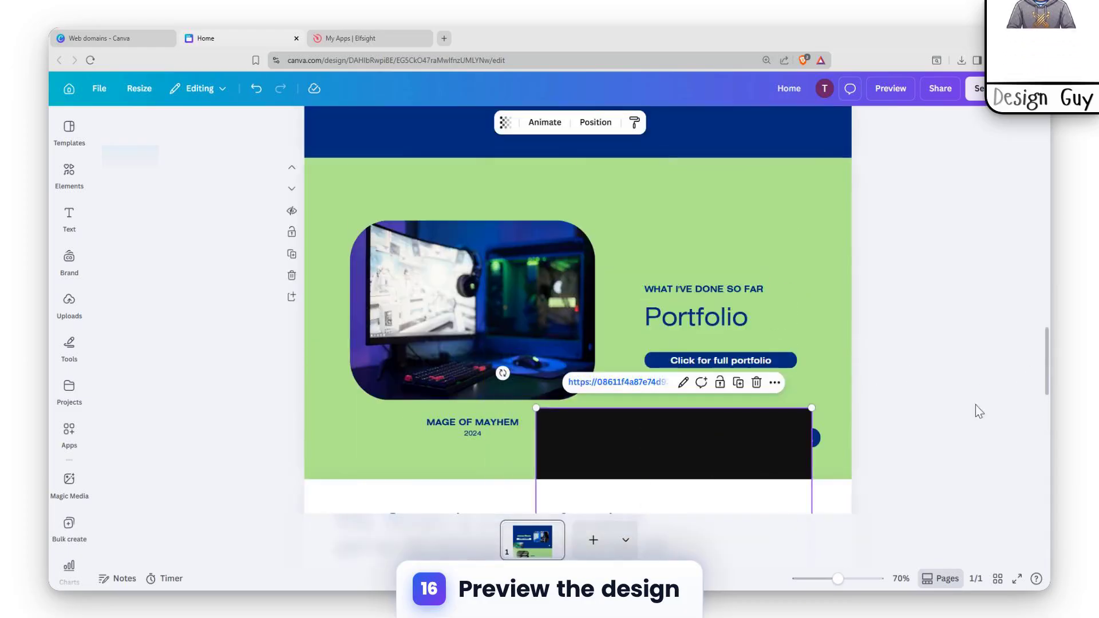
- Move the chat widget from the Portfolio section down to the Reach out! section at the end of the page
{"action": "scroll", "coordinate": [976, 410], "scroll_direction": "down", "scroll_amount": 12}
{"action": "scroll", "coordinate": [729, 320], "scroll_direction": "up", "scroll_amount": 6}
{"action": "left_click_drag", "start_coordinate": [707, 226], "coordinate": [716, 489]}
{"action": "scroll", "coordinate": [908, 383], "scroll_direction": "down", "scroll_amount": 6}
{"action": "left_click_drag", "start_coordinate": [736, 182], "coordinate": [872, 377]}
{"action": "left_click_drag", "start_coordinate": [790, 229], "coordinate": [719, 150]}
- Shrink the chat widget to fit above the Connect with me links in the Reach out! section and shift it toward the right edge
{"action": "scroll", "coordinate": [630, 286], "scroll_direction": "up", "scroll_amount": 5}
{"action": "left_click_drag", "start_coordinate": [561, 327], "coordinate": [651, 450]}
{"action": "scroll", "coordinate": [778, 286], "scroll_direction": "down", "scroll_amount": 5}
{"action": "left_click_drag", "start_coordinate": [776, 258], "coordinate": [773, 277]}
{"action": "left_click", "coordinate": [859, 262]}
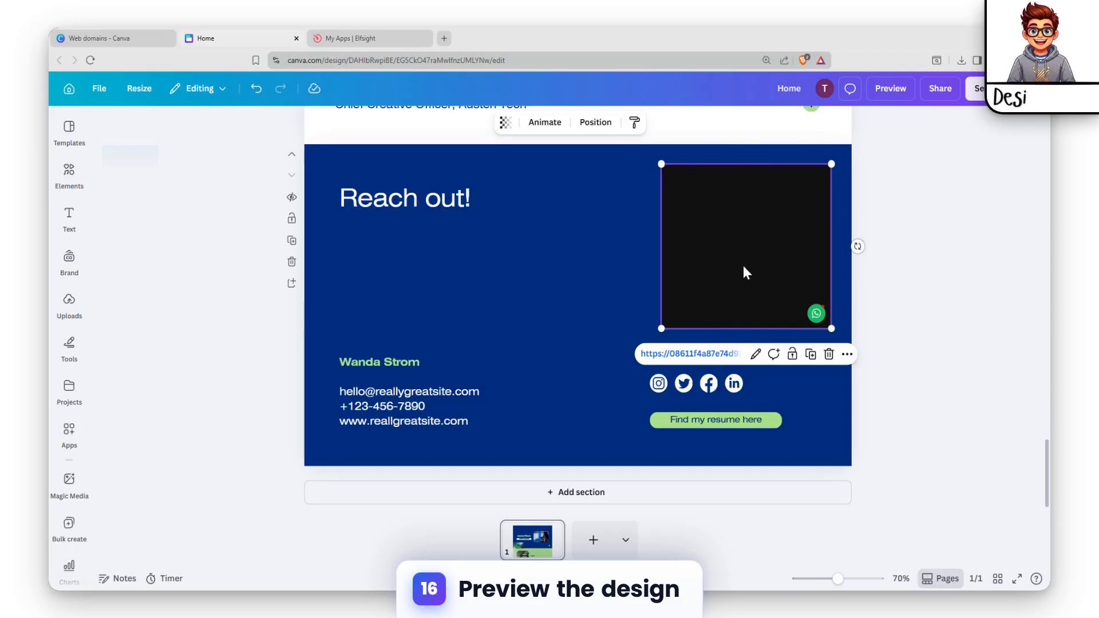
{"action": "left_click", "coordinate": [916, 305]}
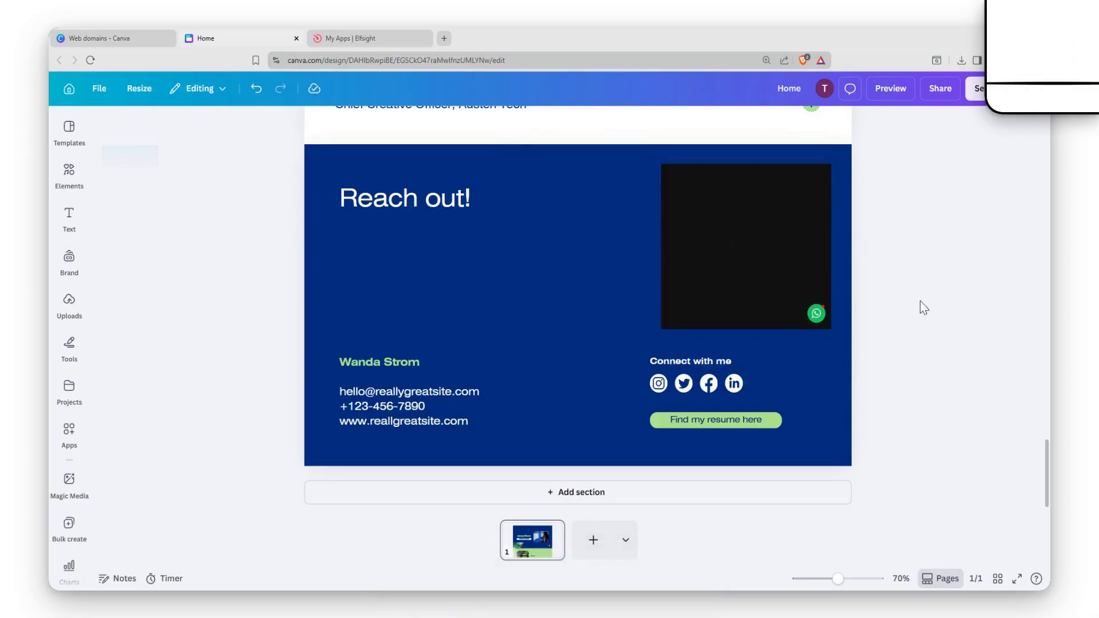
{"action": "scroll", "coordinate": [774, 358], "scroll_direction": "up", "scroll_amount": 2}
{"action": "left_click_drag", "start_coordinate": [774, 358], "coordinate": [787, 356]}
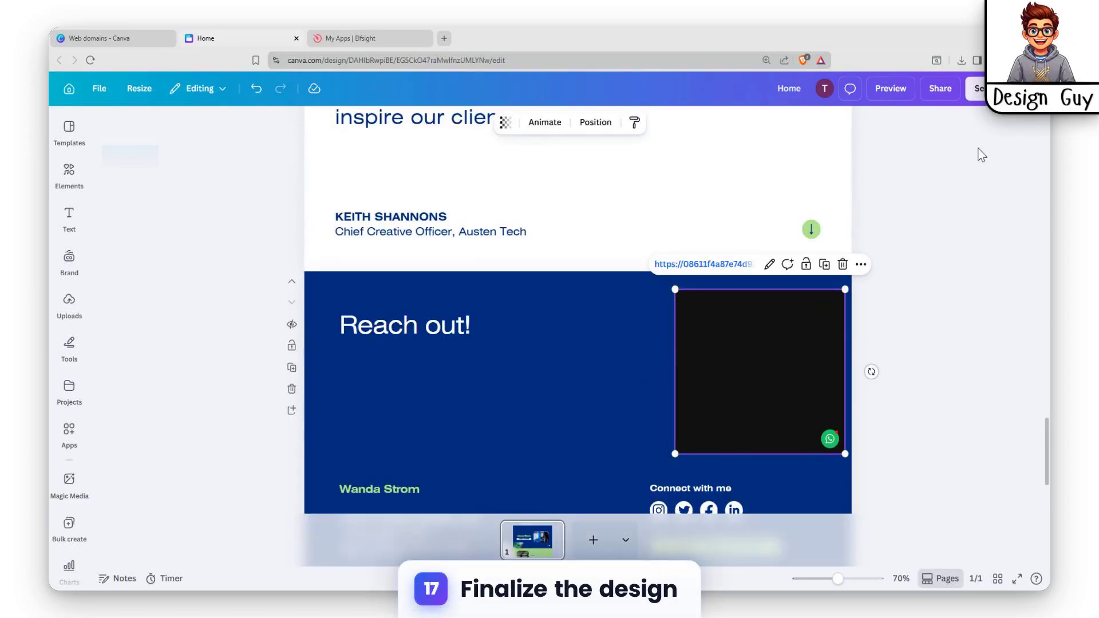